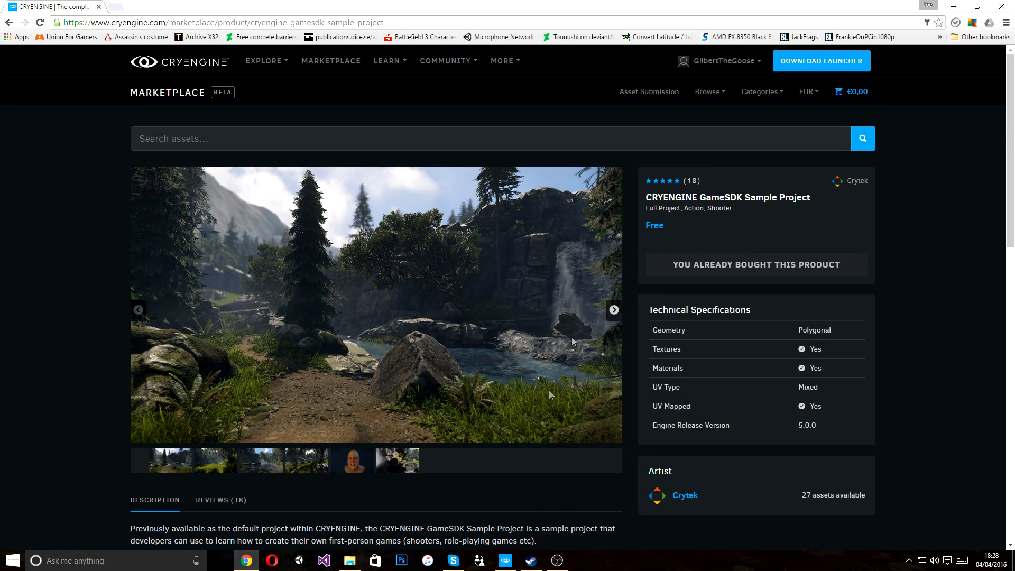
Switch to the CRYENGINE Launcher, check the installed GameSDK sample in the owned assets, and return to the project list
left_click(505, 562)
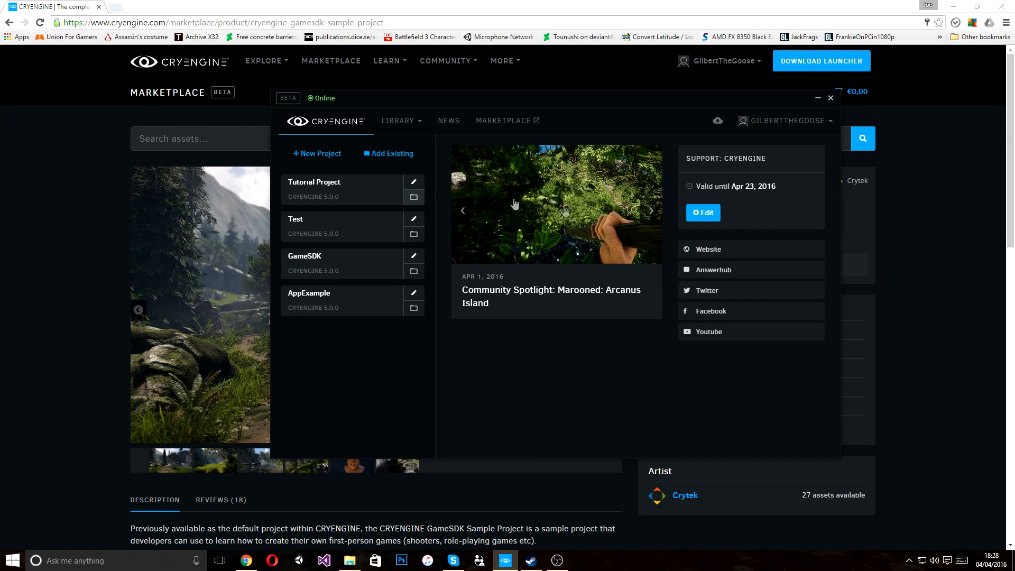
left_click(397, 121)
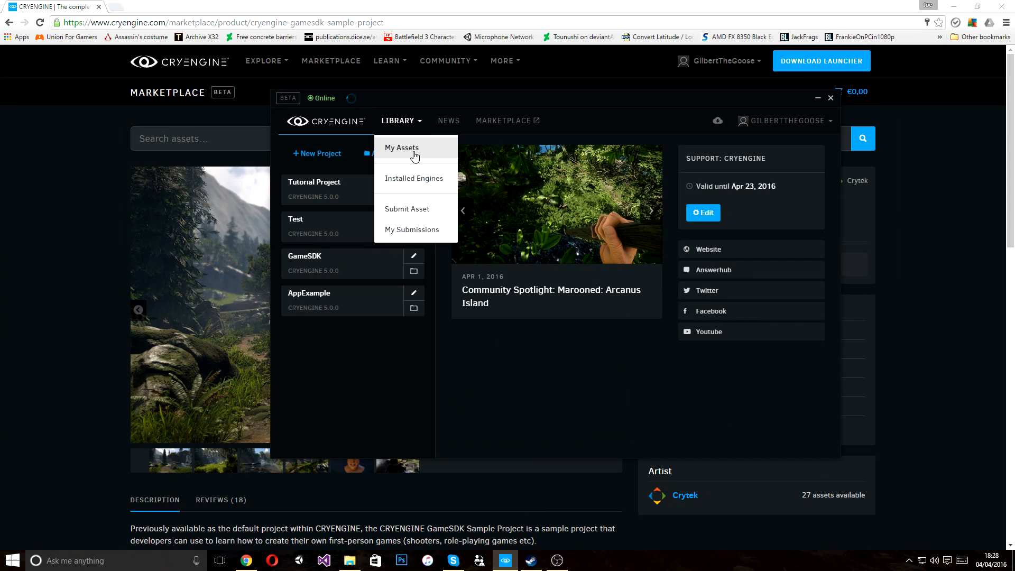
left_click(414, 153)
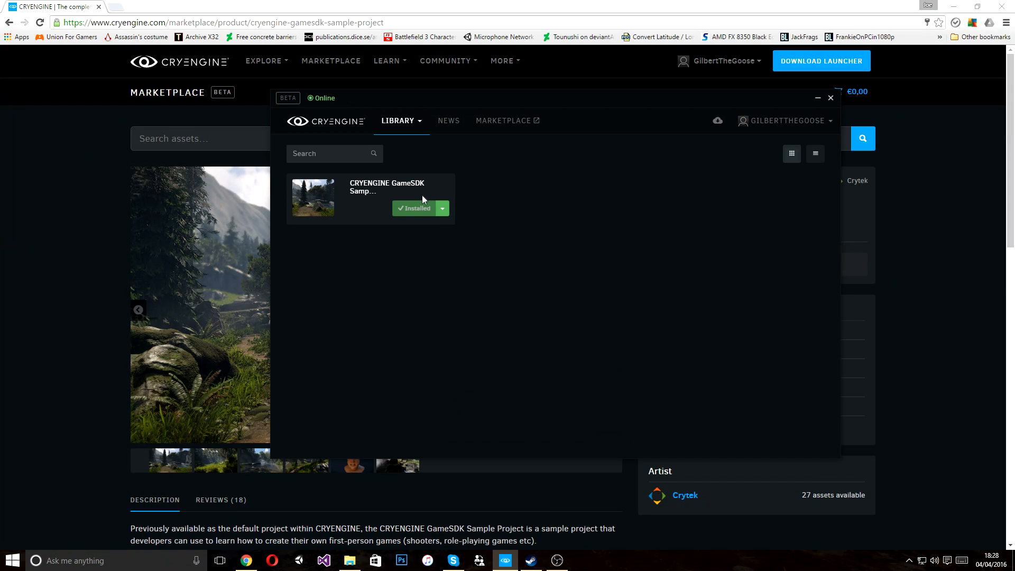
left_click(341, 125)
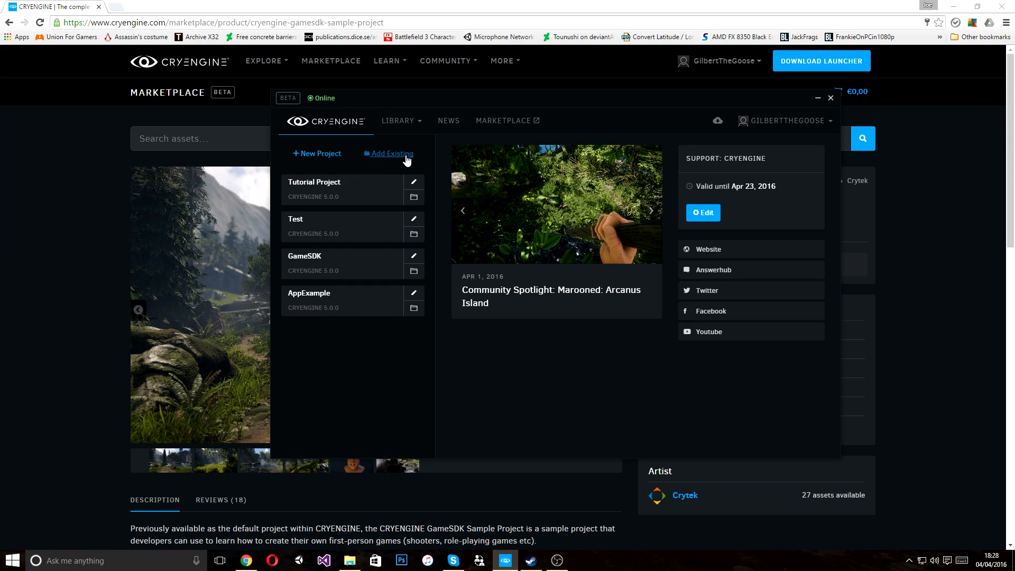
Start adding an existing project and browse to Program Files (x86) on Local Disk (C:)
left_click(389, 153)
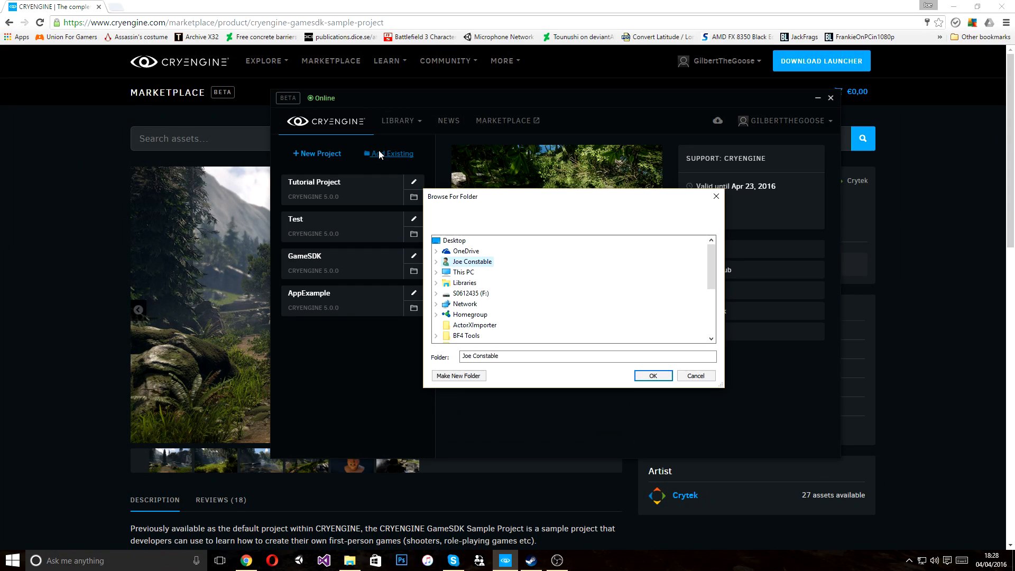
left_click(436, 272)
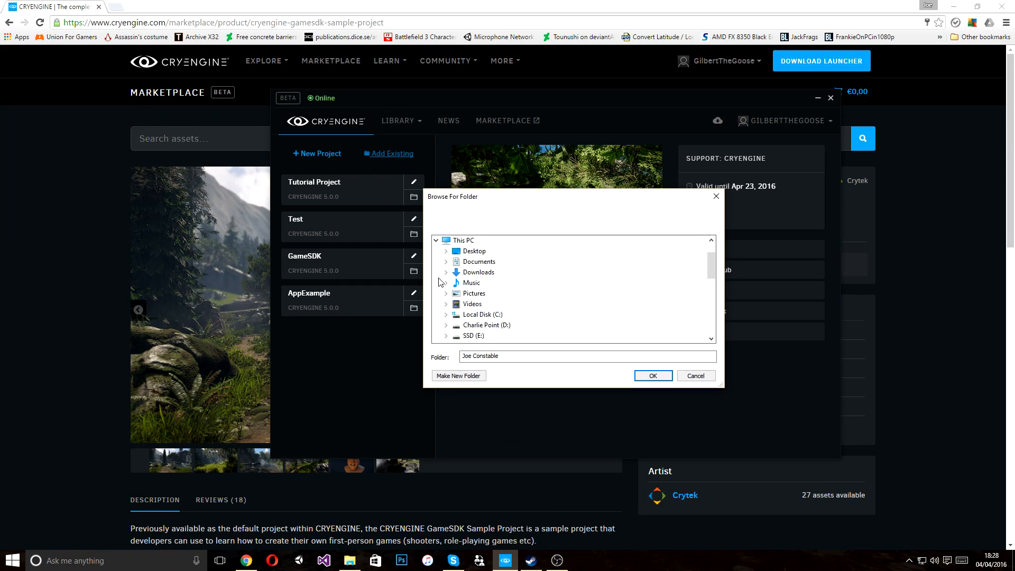
scroll(448, 284, "down", 1)
left_click(448, 284)
scroll(455, 296, "down", 3)
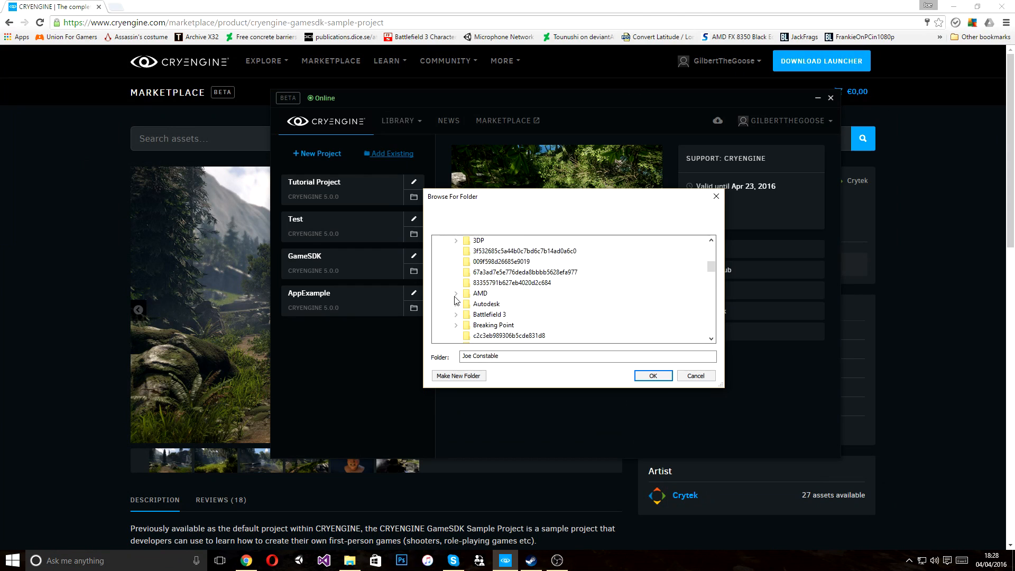
scroll(454, 299, "down", 6)
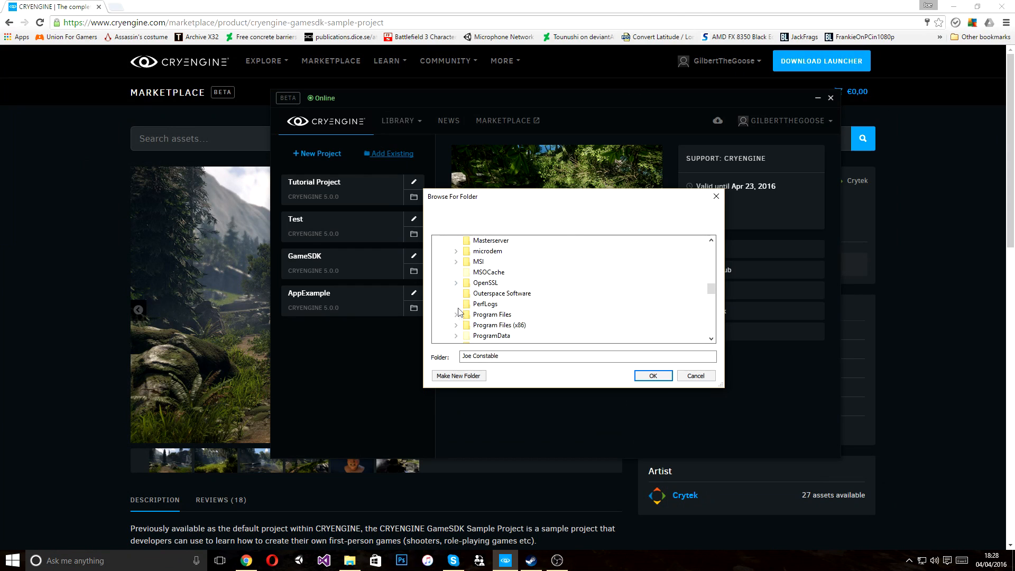
left_click(457, 325)
Select the GameSDK_5.0 folder under Crytek > CRYENGINE Launcher > Crytek, and cancel adding the existing project
left_click(483, 338)
key("c")
scroll(597, 301, "down", 3)
key("c")
key("c")
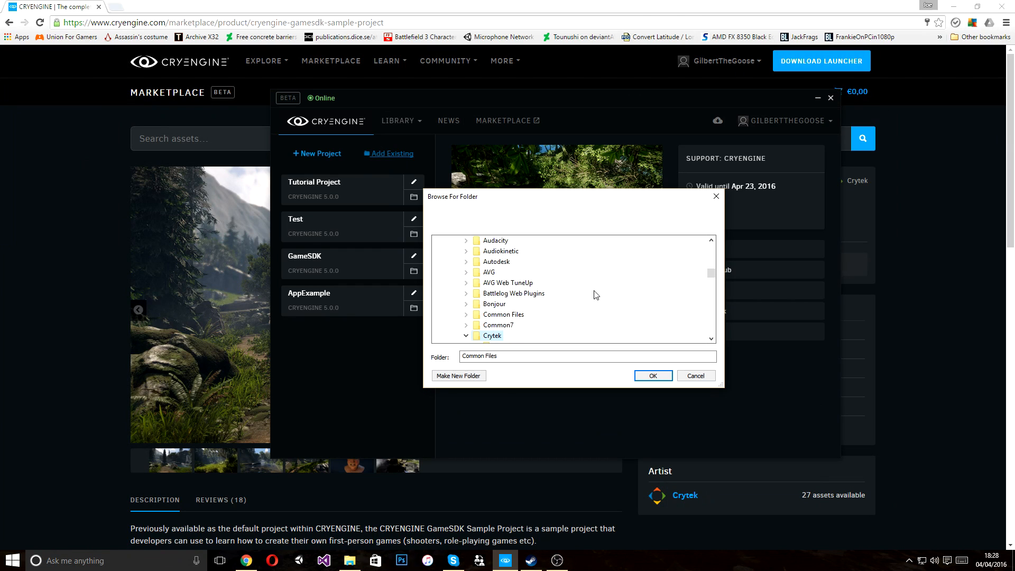
scroll(597, 295, "down", 2)
key("c")
key("Down")
key("Right")
key("Down")
key("Down")
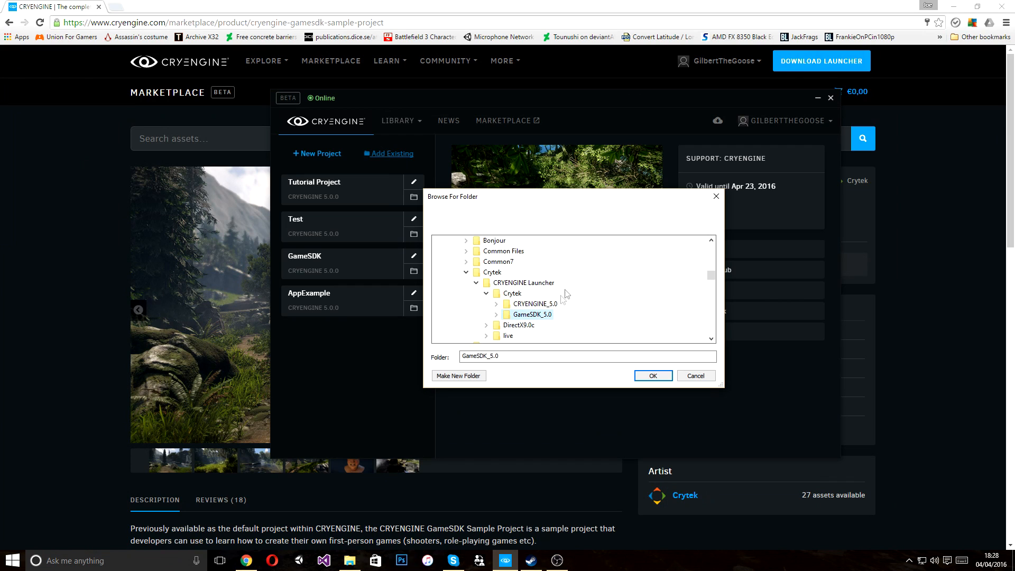
left_click(708, 379)
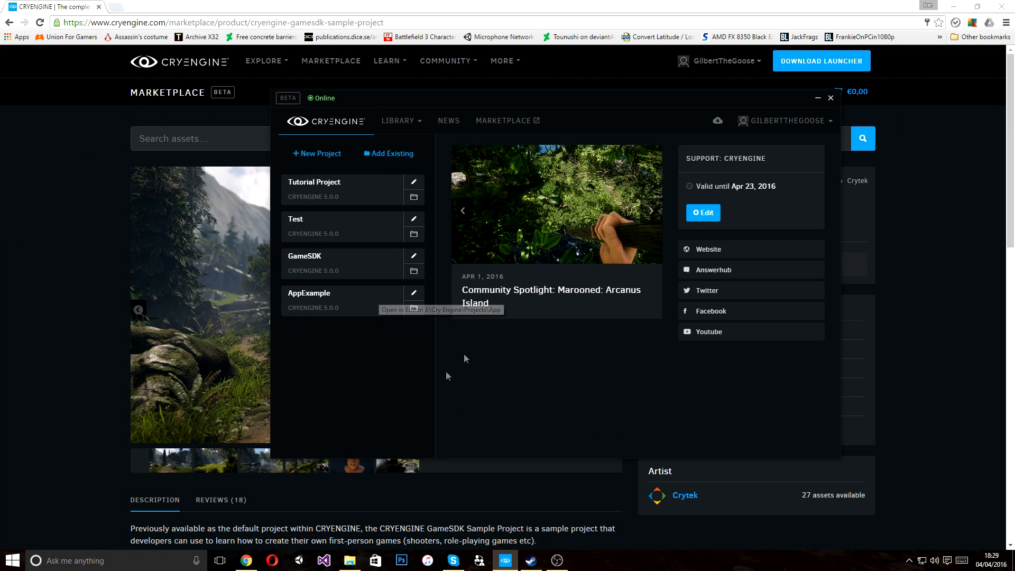
Open the GameSDK project's folder and close the unrelated Battlefield_Extraction (H:) window
left_click(414, 271)
mouse_move(350, 560)
left_click(300, 531)
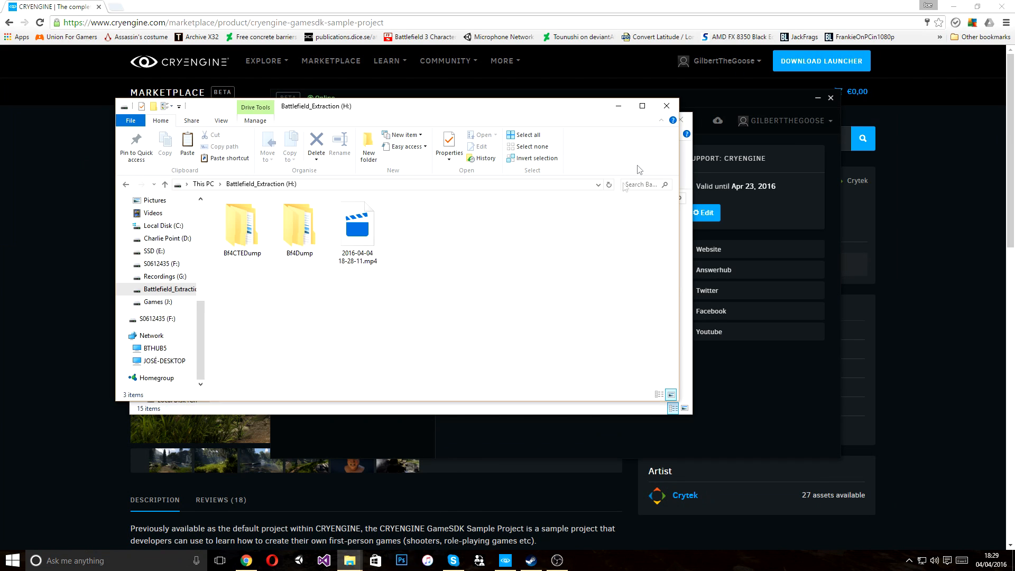
left_click(679, 105)
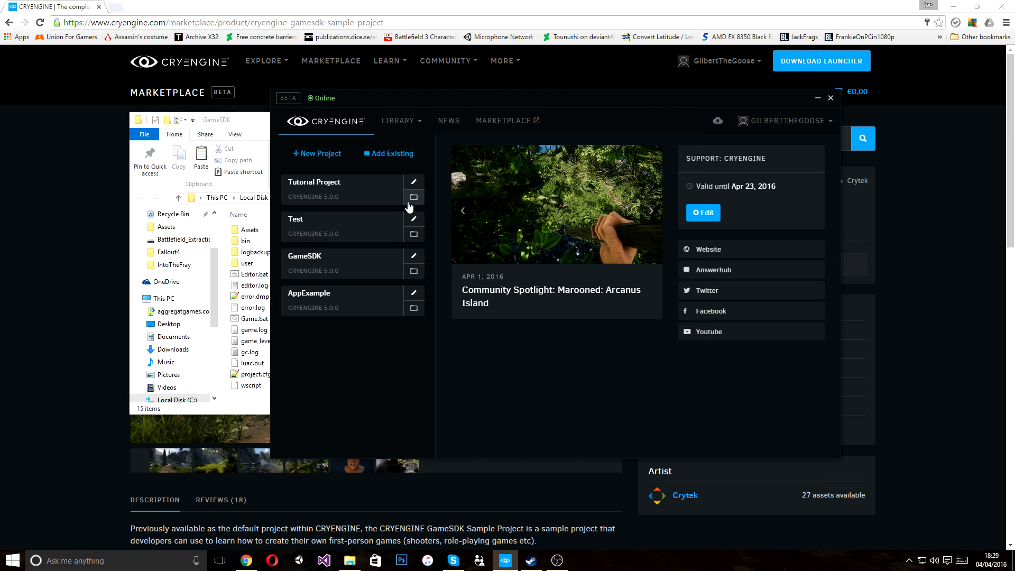
Open the Tutorial Project's folder, arrange it beside the GameSDK folder window, and enter its Assets folder
left_click(414, 198)
left_click_drag(301, 112, 637, 133)
left_click_drag(261, 120, 210, 120)
double_click(663, 238)
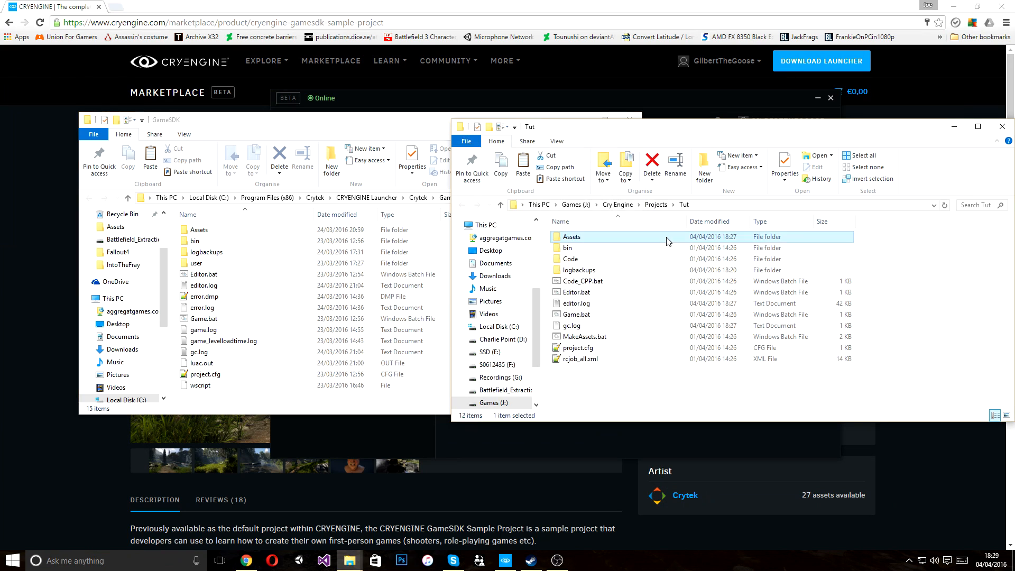
Enter the GameSDK project's Assets folder and open the gamedata.pak archive
double_click(199, 230)
scroll(274, 328, "down", 3)
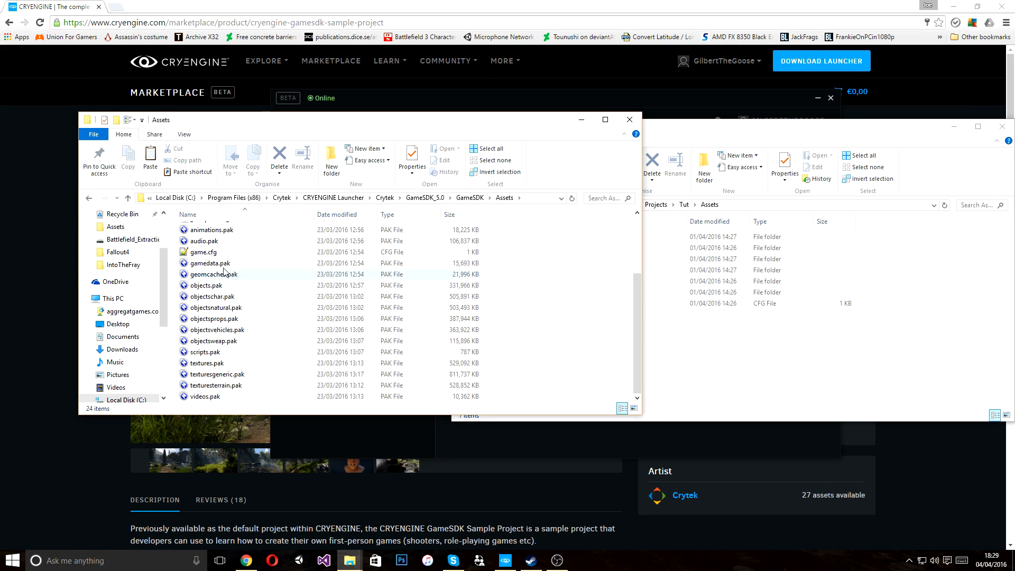
scroll(336, 303, "up", 3)
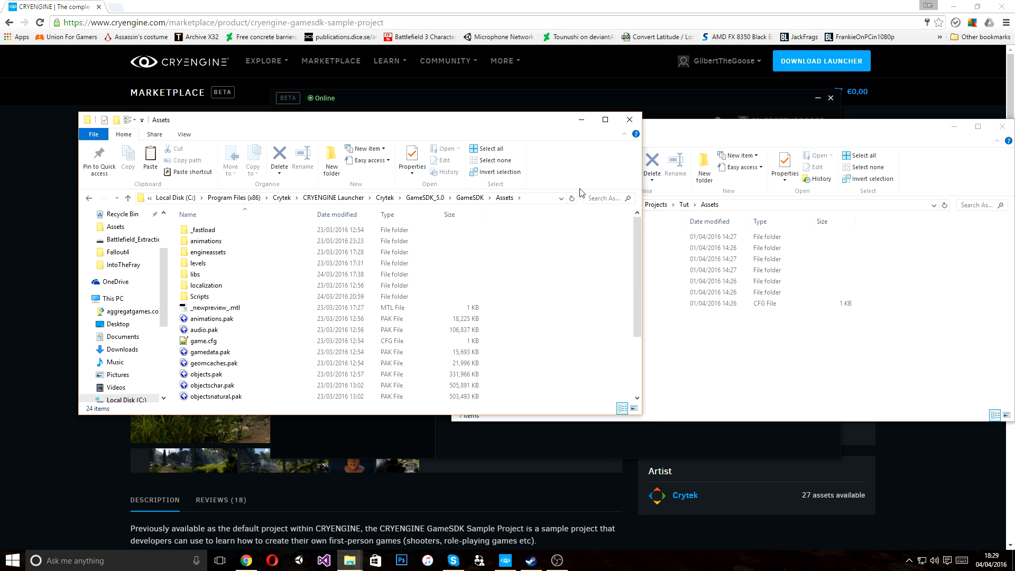
scroll(582, 304, "down", 3)
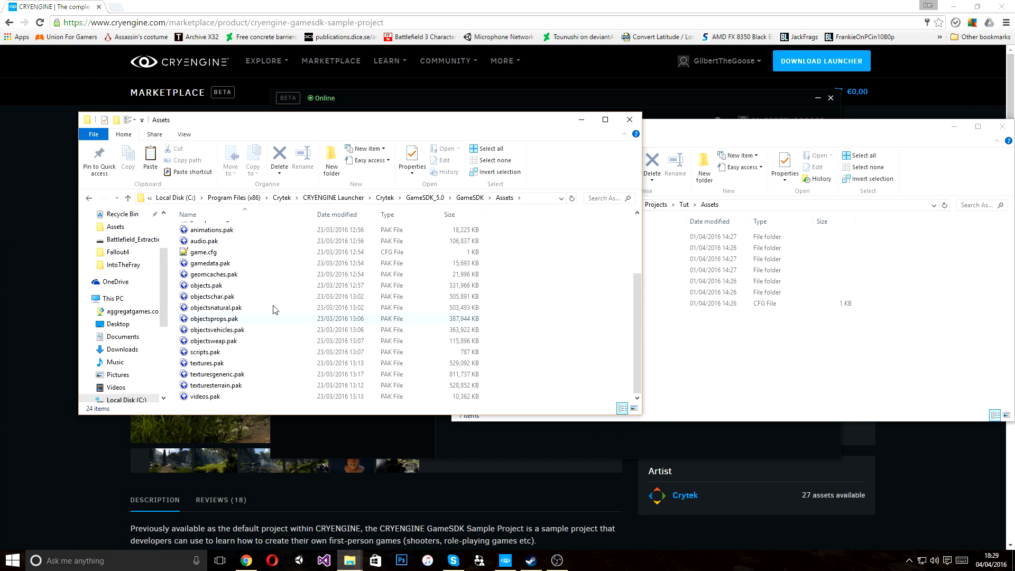
double_click(243, 266)
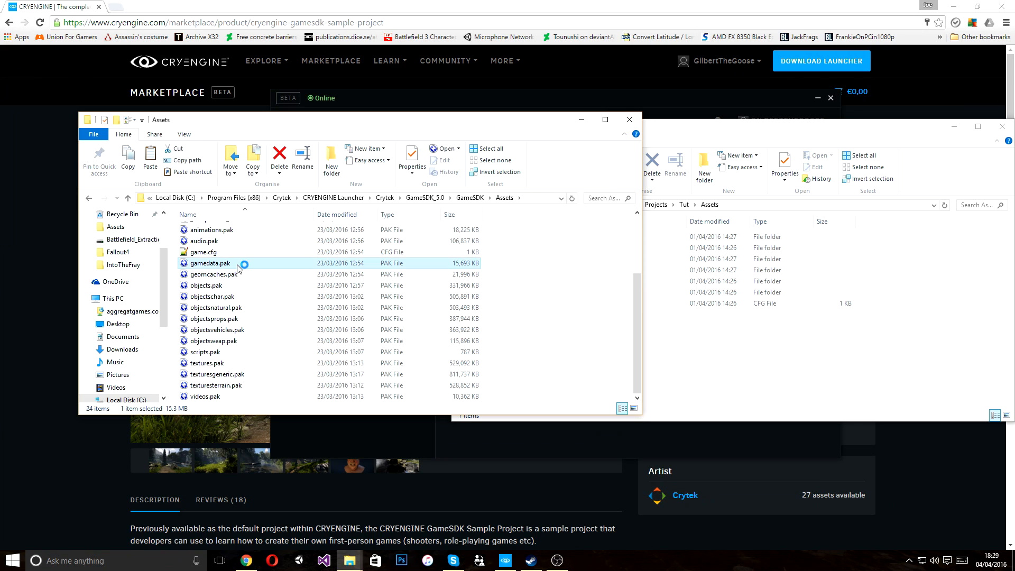
left_click_drag(216, 7, 307, 87)
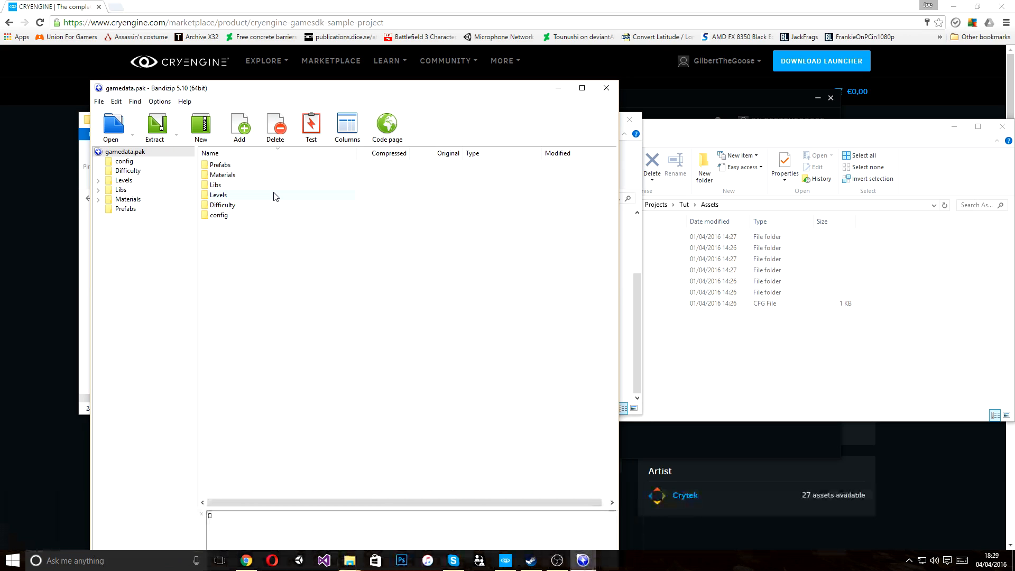
Extract the Materials folder from gamedata.pak into the Tutorial Project's Assets folder, and close the archive
double_click(244, 177)
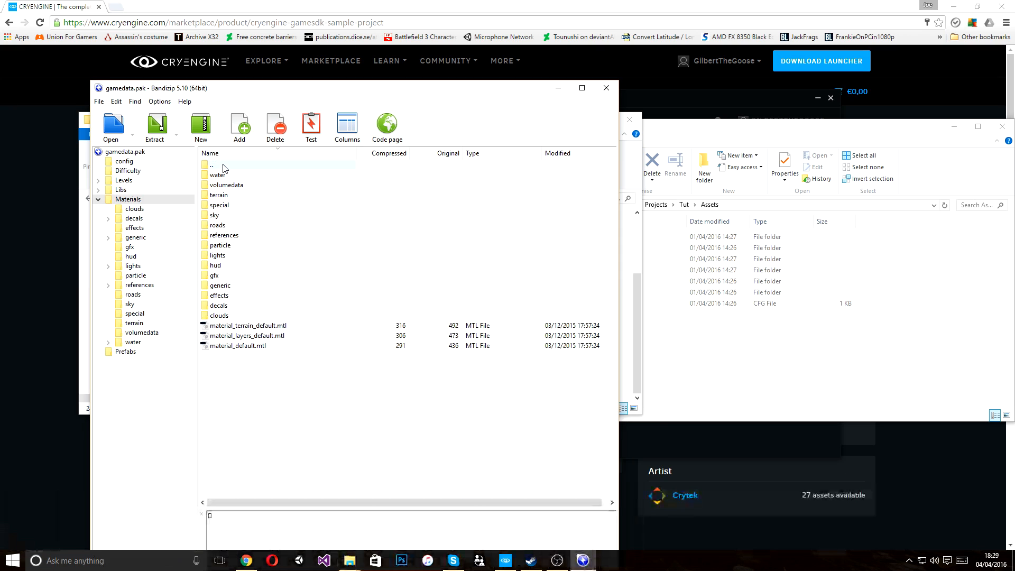
double_click(222, 166)
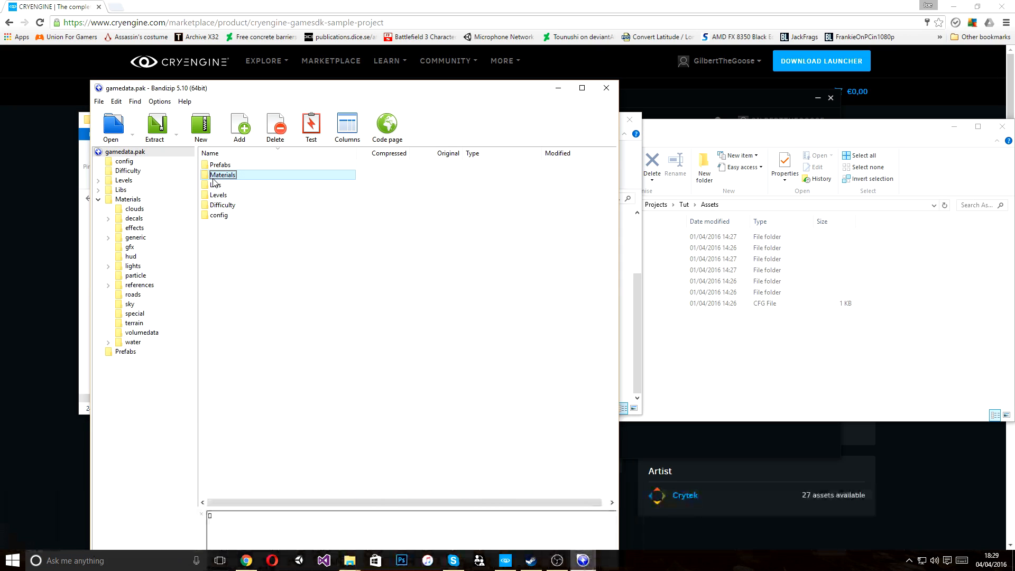
left_click_drag(214, 180, 709, 345)
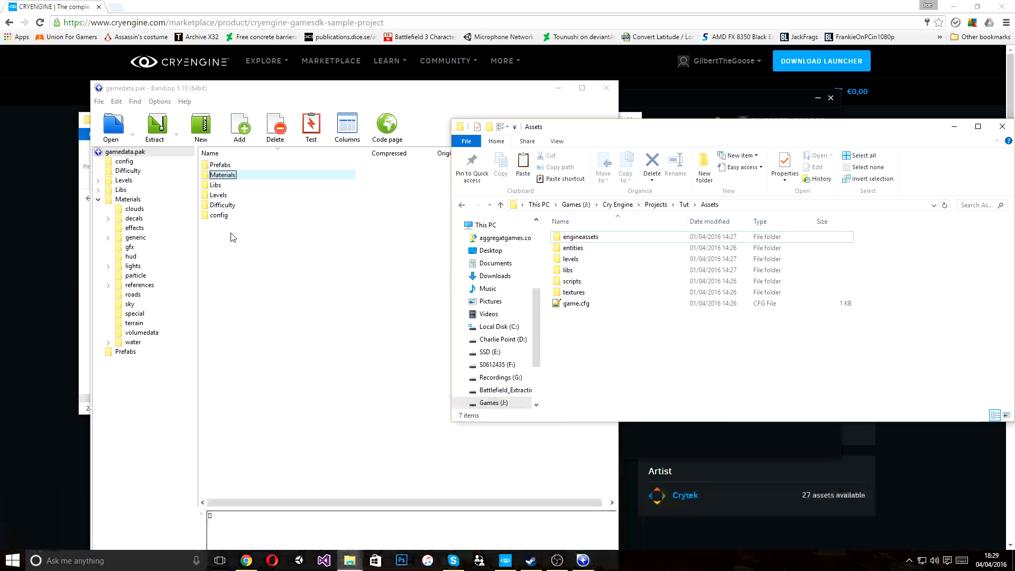
left_click(607, 89)
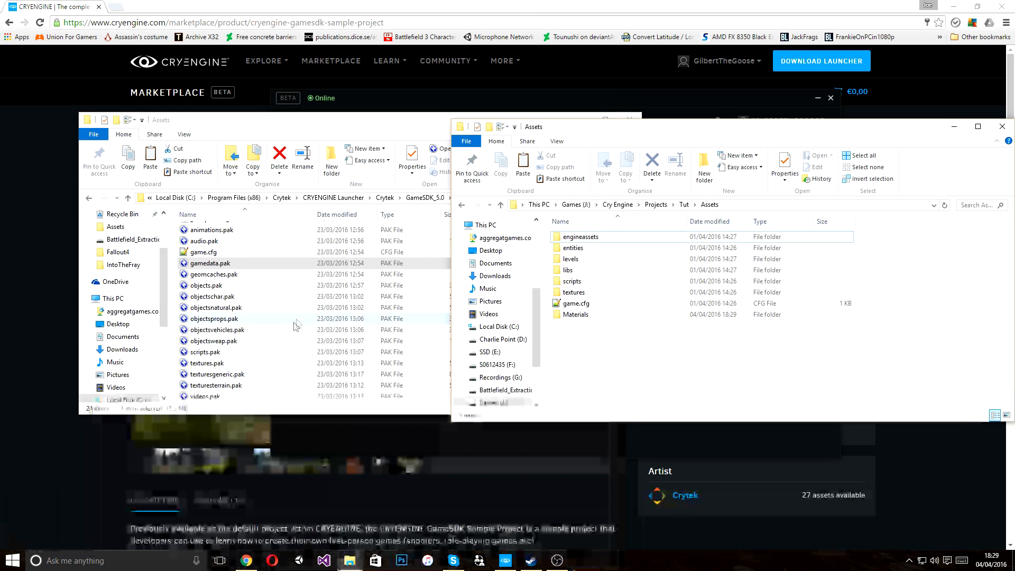
Copy textures.pak, texturesgeneric.pak and texturesterrain.pak into the Tutorial Project's Assets folder, and close the GameSDK window
left_click(208, 364)
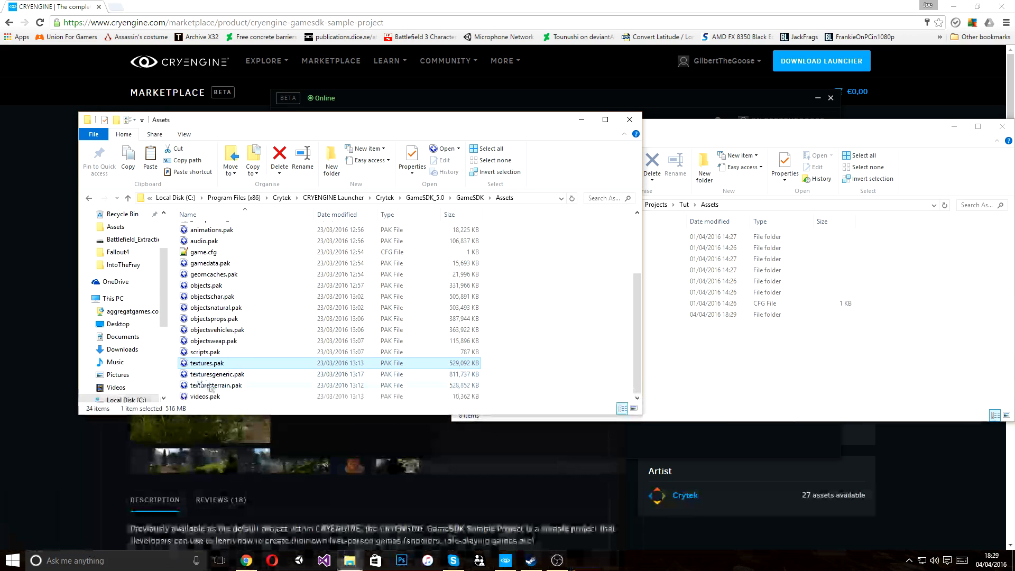
left_click(216, 386, "shift")
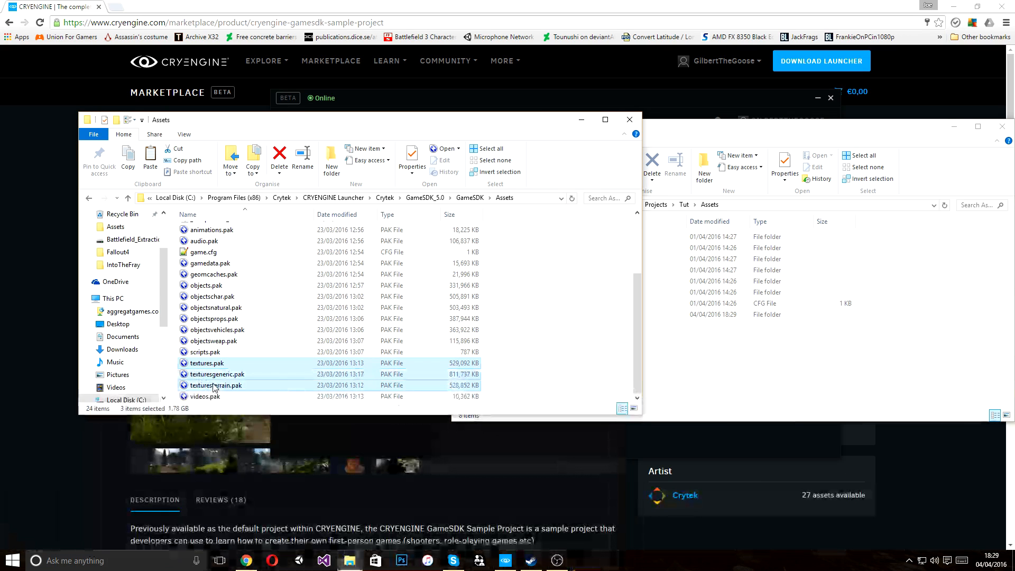
left_click(703, 376)
key("ctrl+v")
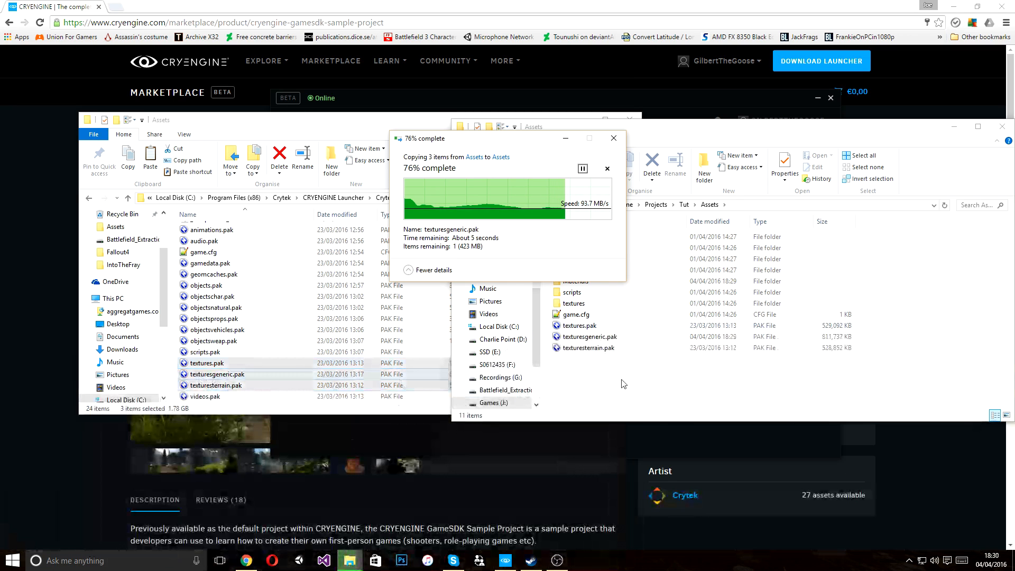
left_click(628, 117)
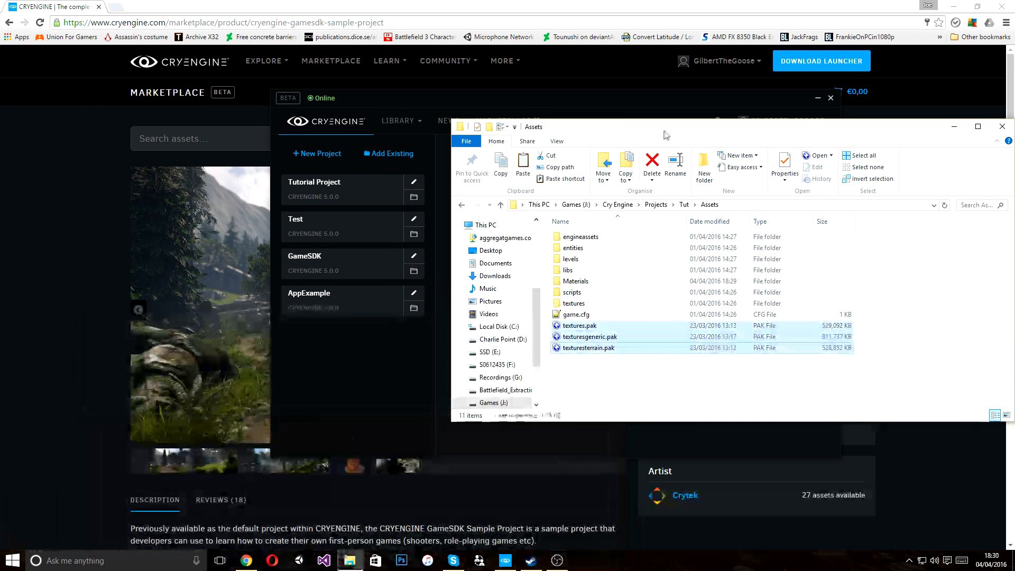
Examine the terrain materials in the Tutorial Project's copied Materials folder, and close the folder window
left_click_drag(667, 133, 385, 156)
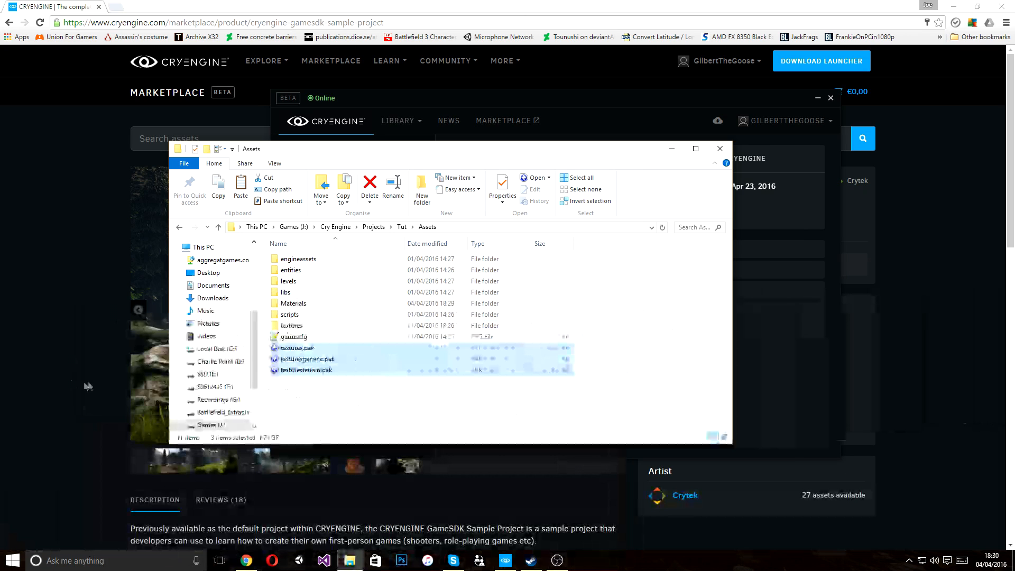
left_click(56, 359)
left_click(350, 561)
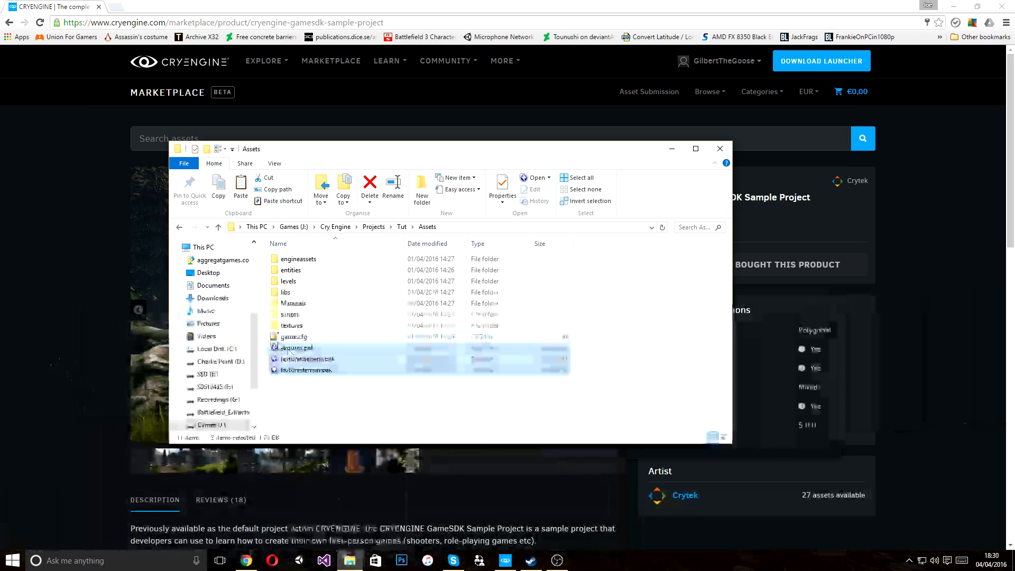
double_click(291, 303)
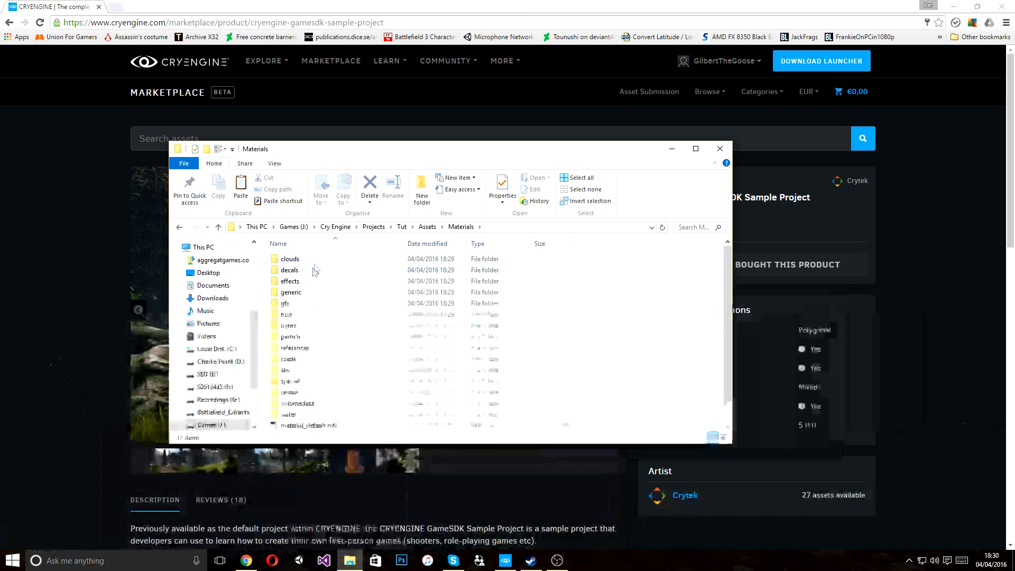
double_click(314, 392)
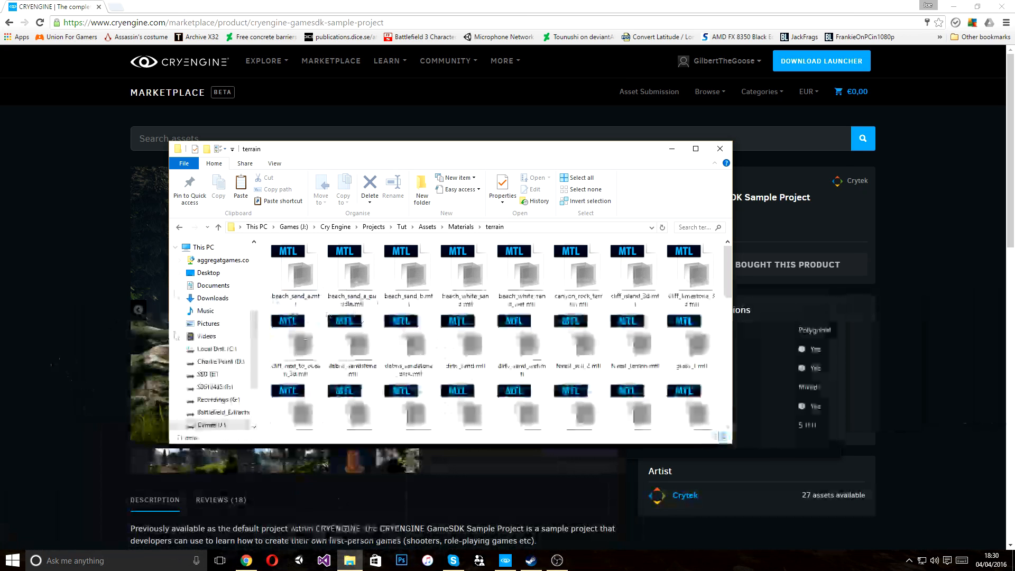
left_click(720, 149)
Launch the Tutorial Project in the CRYENGINE Sandbox editor from the launcher, and minimise the launcher
left_click(505, 561)
double_click(375, 198)
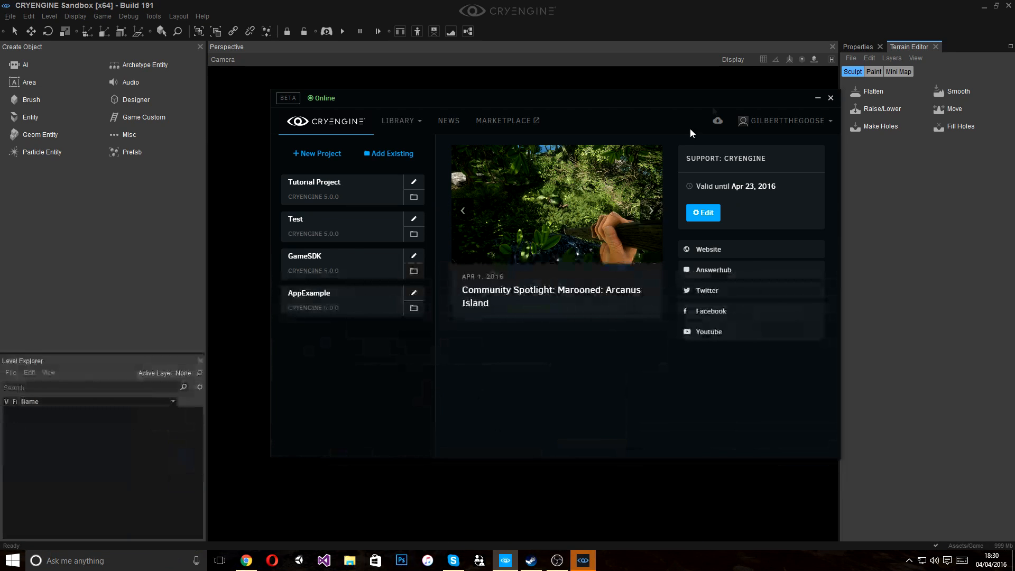
left_click(818, 97)
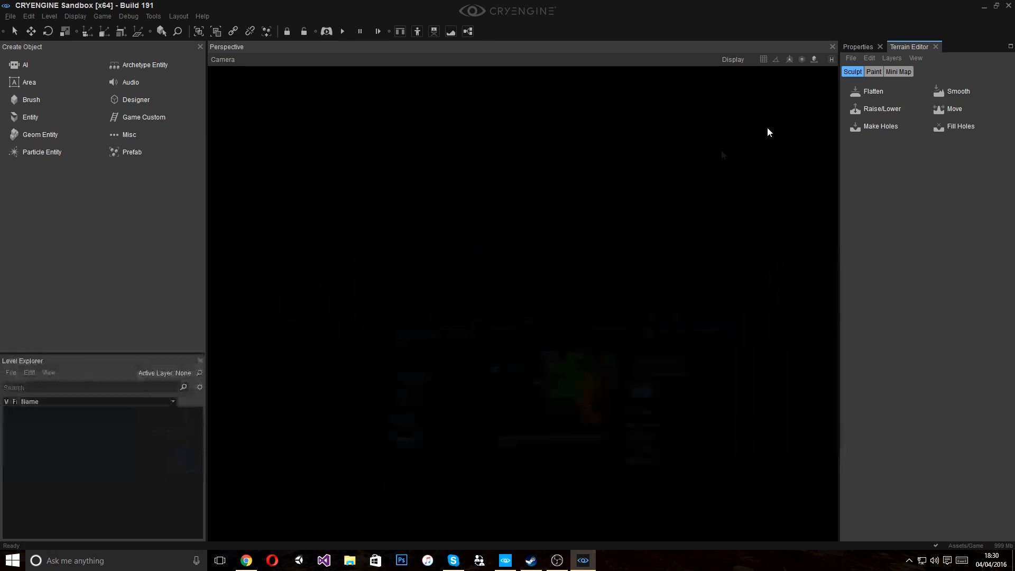
Open the level MyLevel in the Sandbox editor
left_click(11, 11)
left_click(26, 8)
left_click(11, 17)
left_click(19, 42)
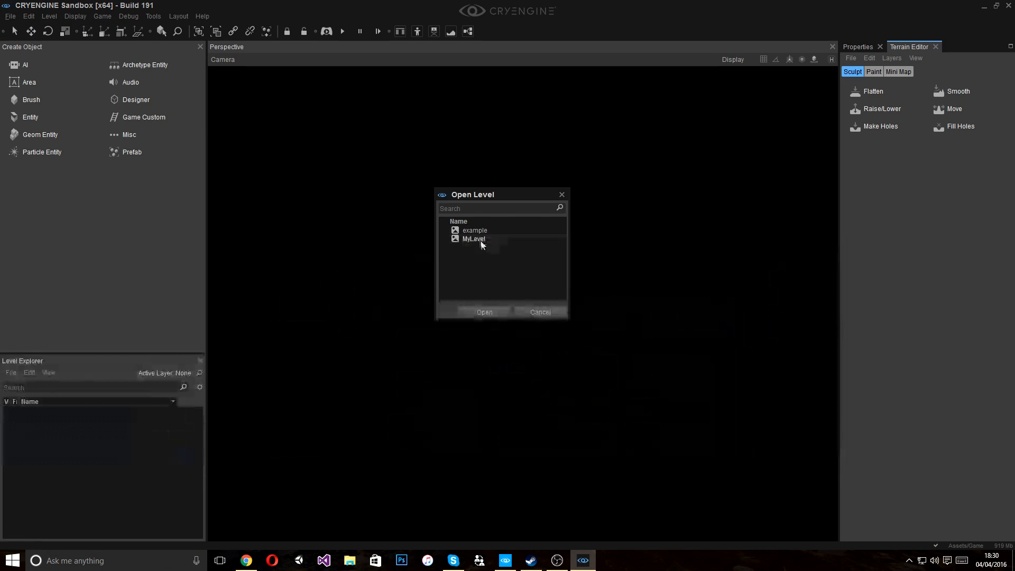
double_click(480, 239)
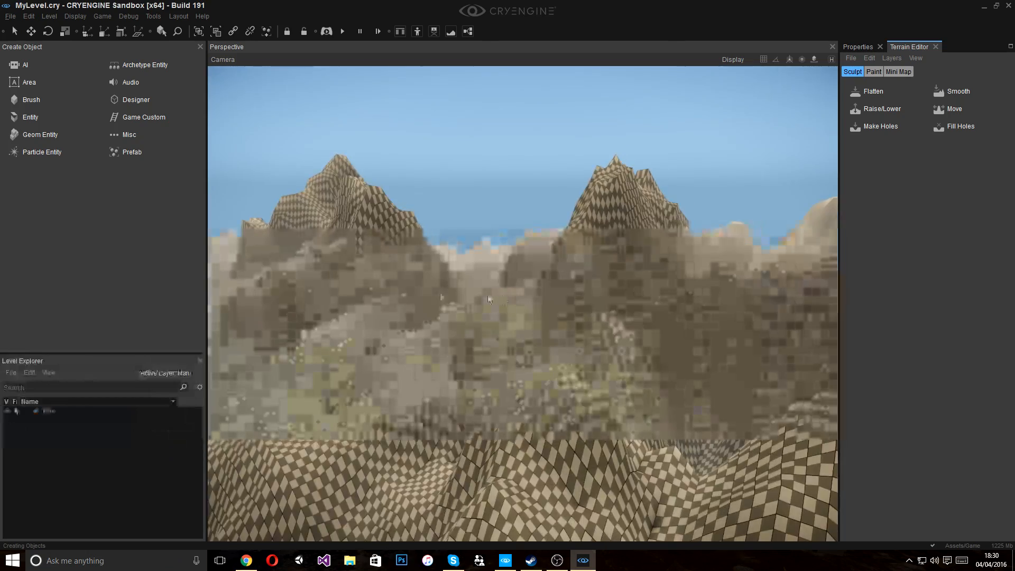
Examine the level's mountainous terrain from close up and from a distance
key("w")
right_click_drag(489, 300, 476, 325)
key("w")
key("s")
key("s")
key("w")
key("w")
right_click_drag(524, 221, 635, 171)
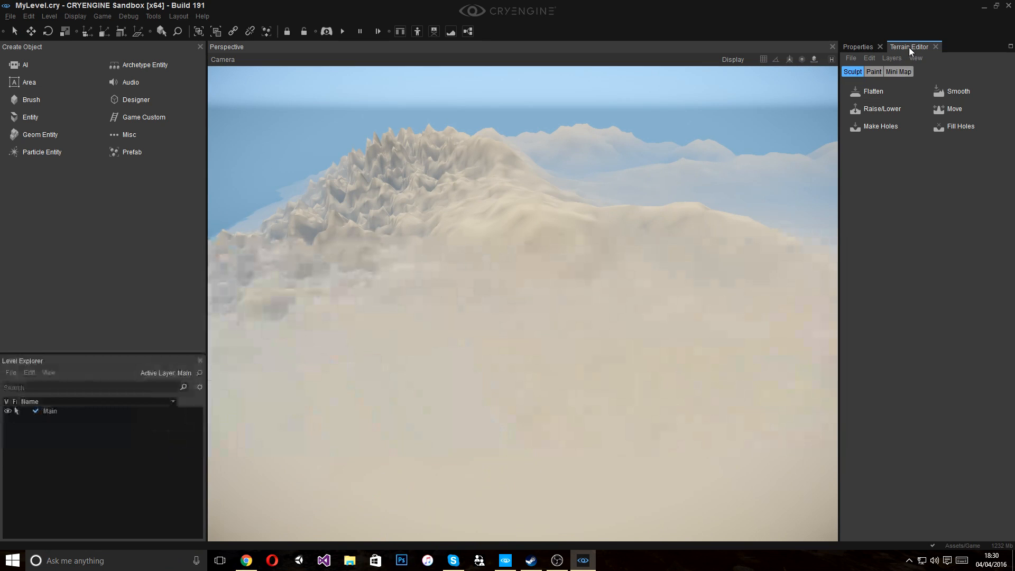
Switch the Terrain Editor to painting and rename the Default layer to Grass
left_click(874, 72)
right_click_drag(815, 91, 702, 139)
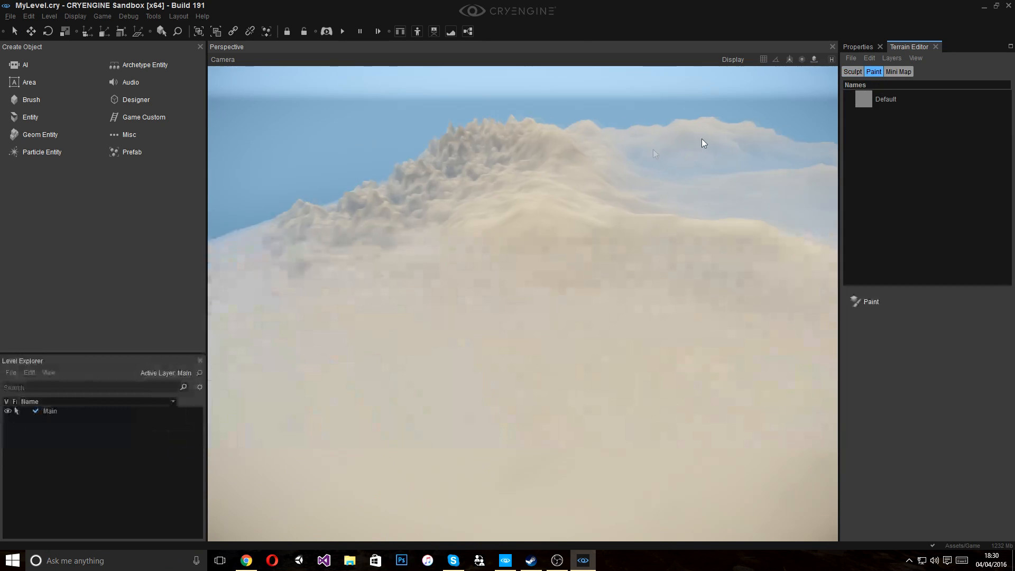
left_click(878, 99)
mouse_move(725, 148)
right_mouse_down()
mouse_move(694, 156)
mouse_move(727, 138)
right_mouse_up()
double_click(894, 101)
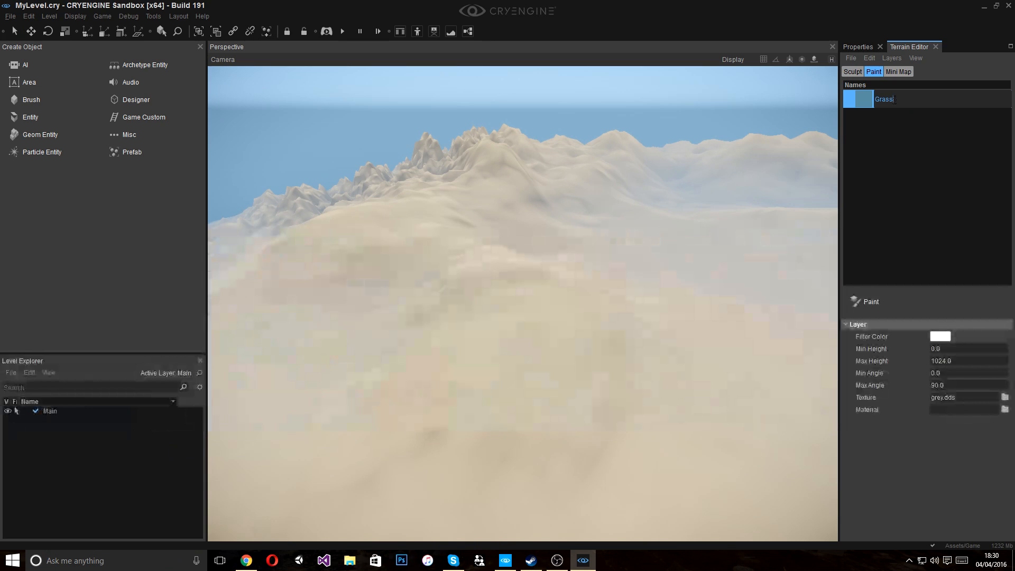
key("Return")
Set the Grass layer's filter color to green, #22a913
left_click(945, 340)
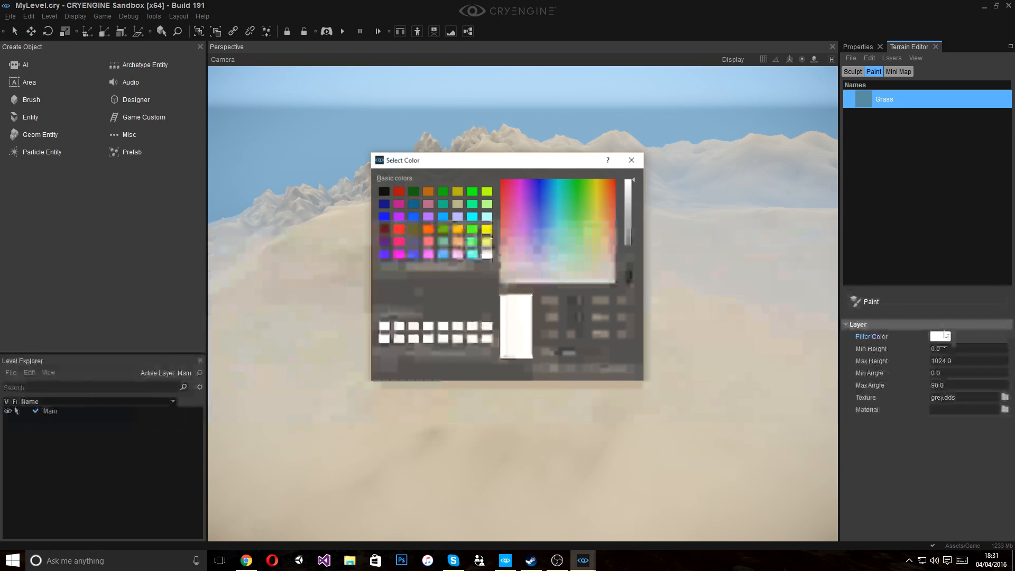
left_click(580, 191)
left_click_drag(634, 192, 633, 215)
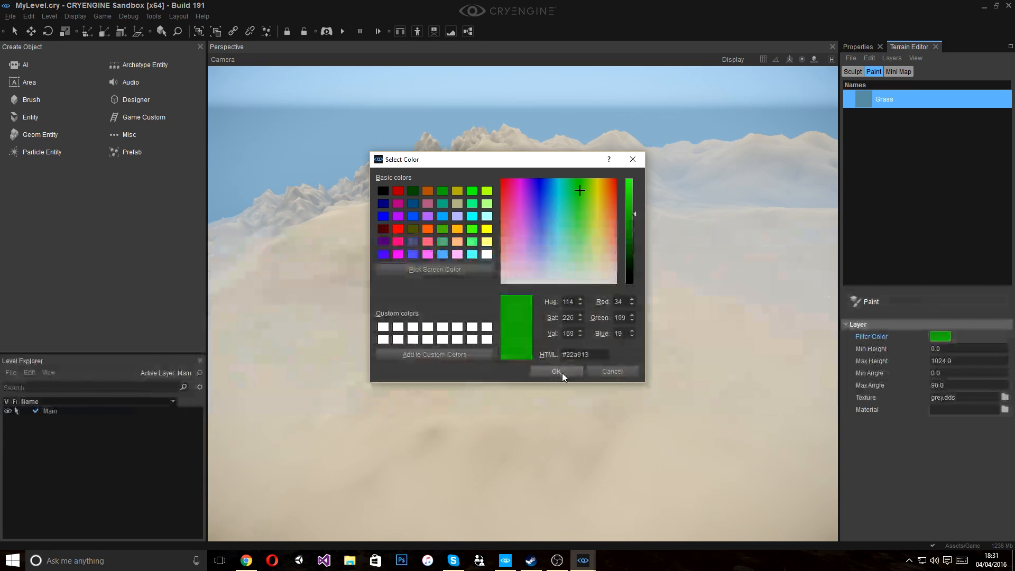
left_click(560, 373)
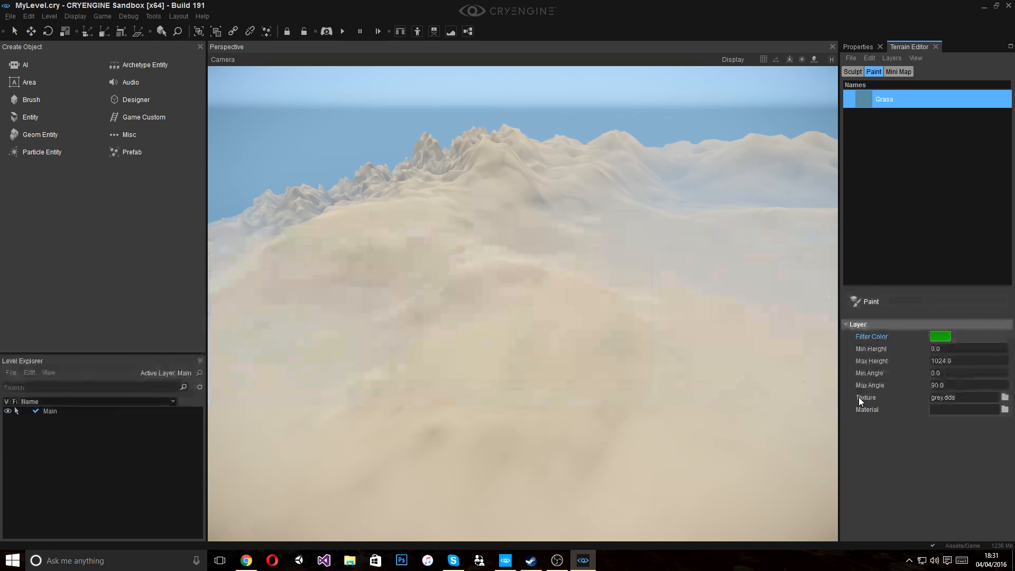
Assign grass.dds from the Assets/textures/terrain folder as the Grass layer's texture
left_click(1004, 397)
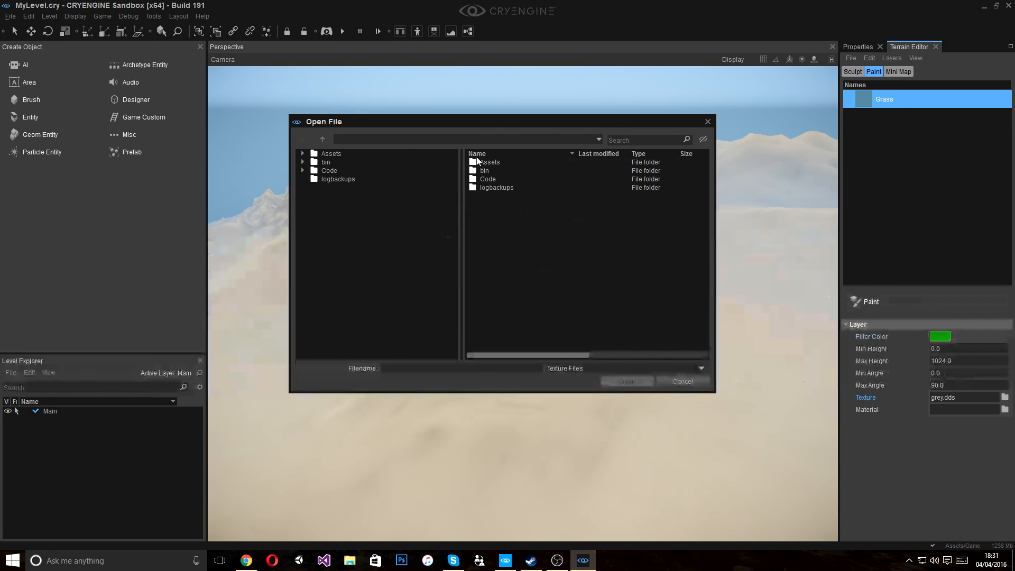
double_click(490, 162)
double_click(494, 213)
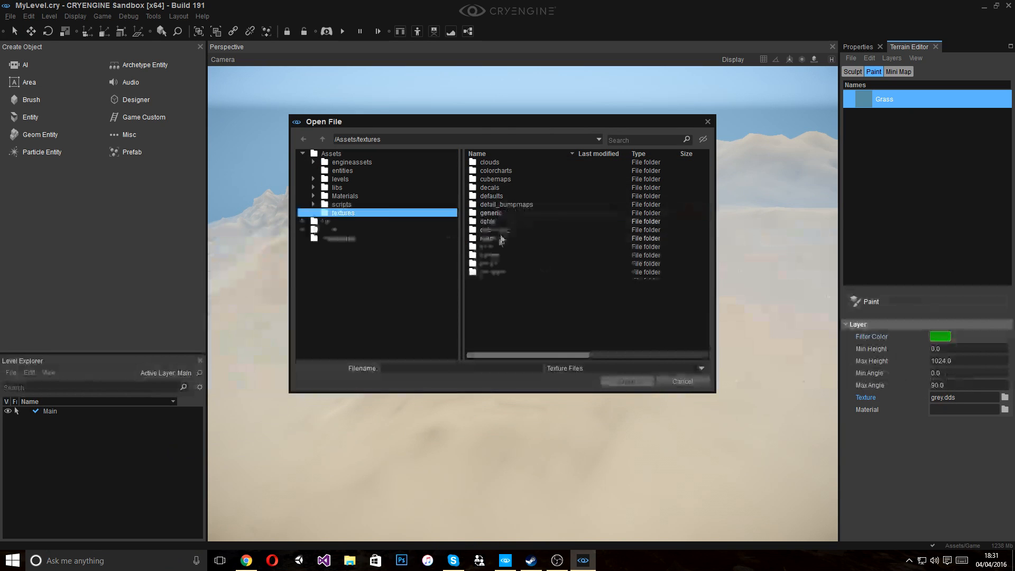
double_click(500, 264)
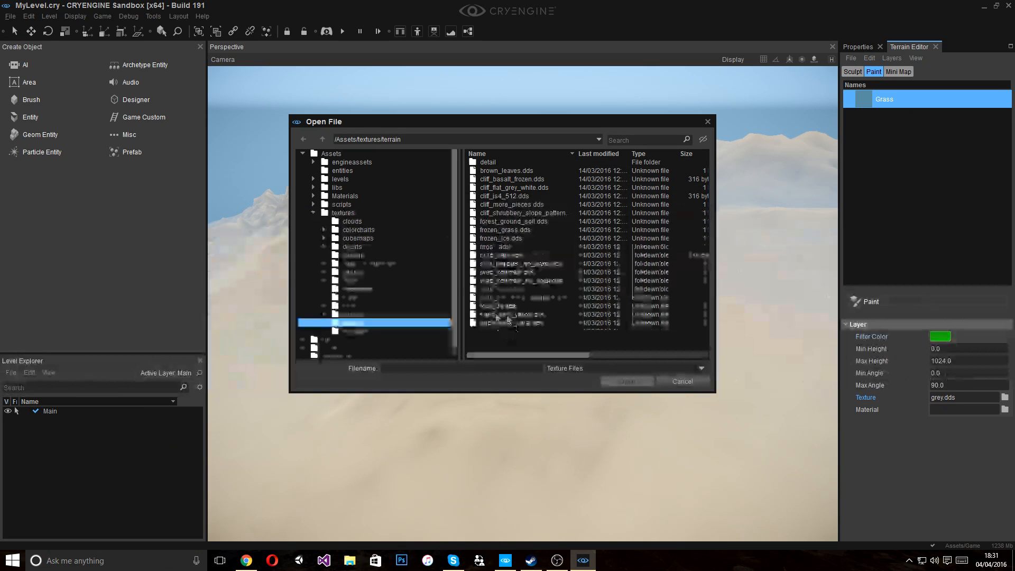
left_click(508, 246)
left_click(626, 379)
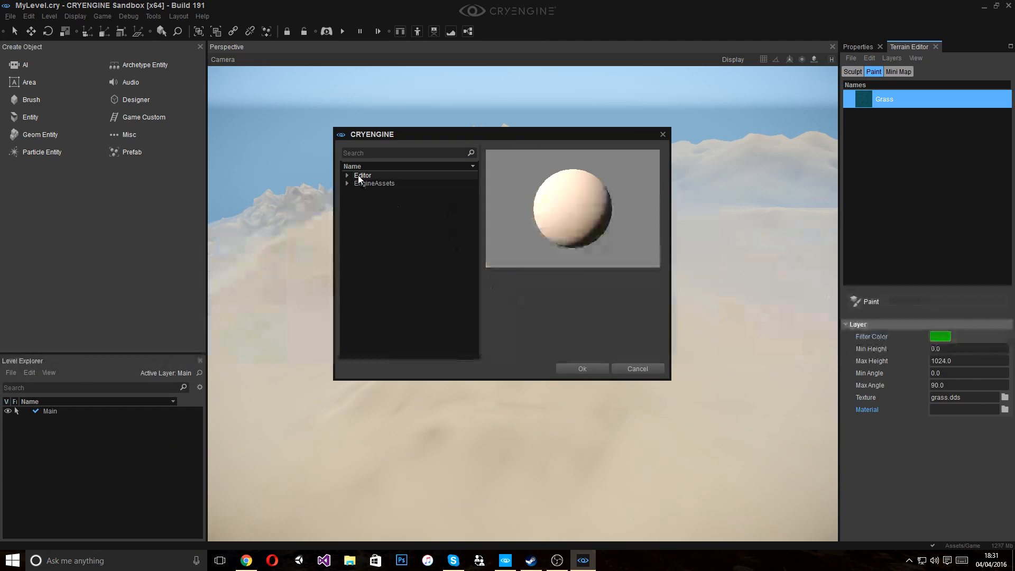
Expand the Materials folder in the Grass layer's material browser and find the grass entries among its terrain materials
left_click(347, 183)
left_click(347, 175)
left_click(348, 177)
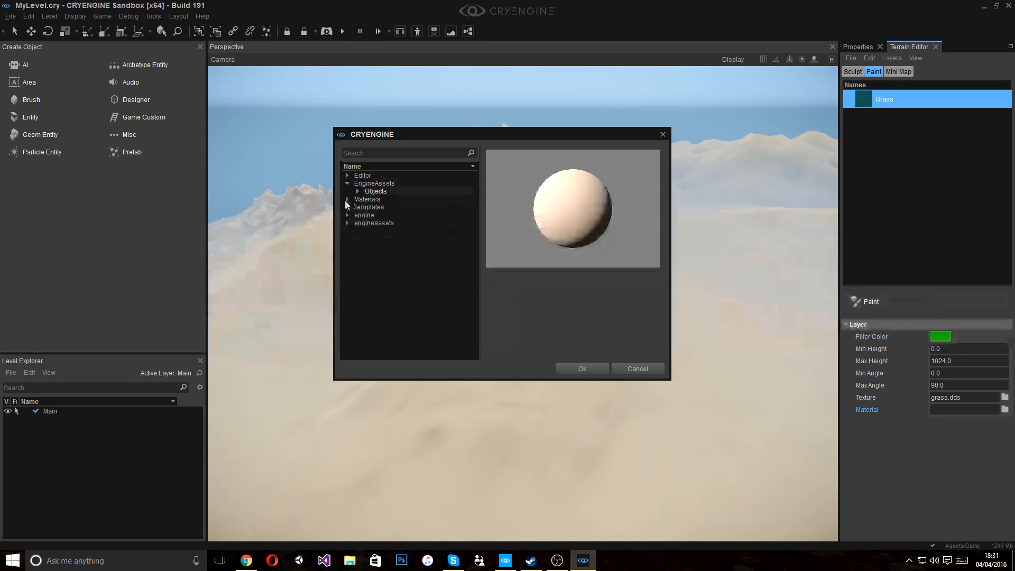
left_click(347, 199)
left_click(372, 327)
scroll(389, 312, "down", 1)
double_click(390, 310)
scroll(411, 291, "down", 5)
scroll(407, 296, "down", 1)
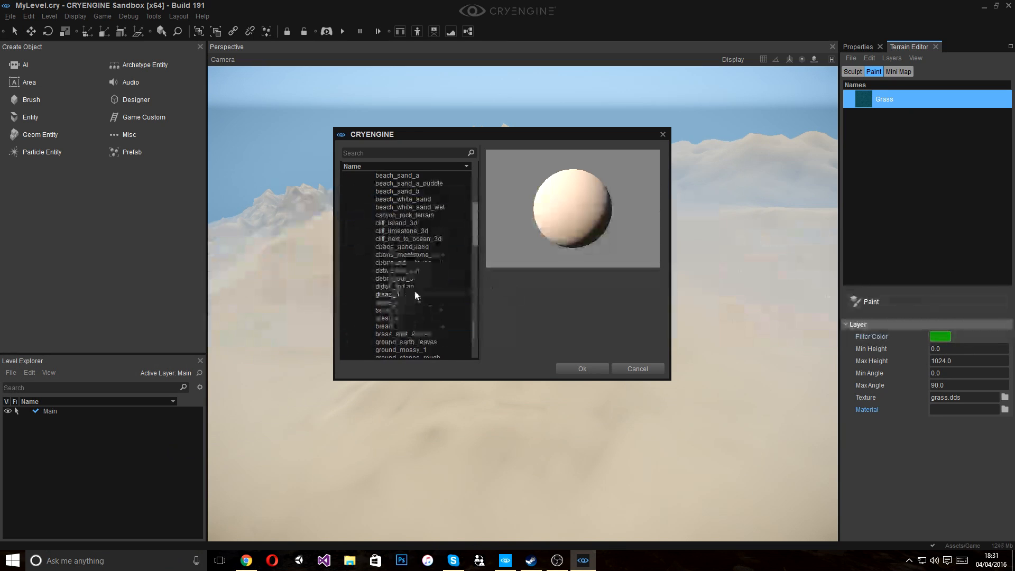
Compare the previews of the grass and forest terrain materials, from grass_1 to grass_5 and back to forest_soil_2
left_click(391, 294)
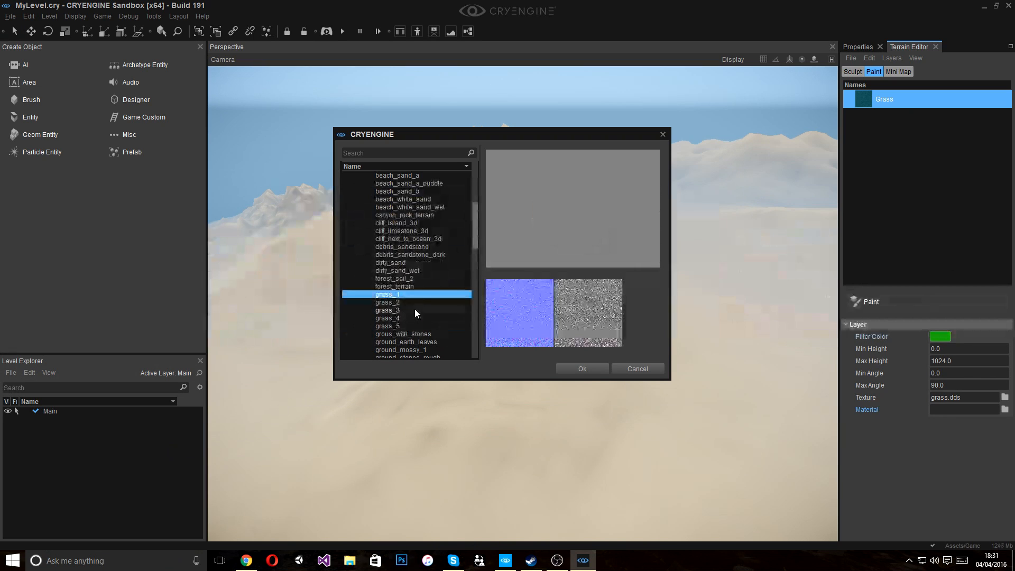
key("Down")
key("Down")
key("Down")
key("Down")
key("Up")
key("Up")
key("Up")
key("Up")
key("Up")
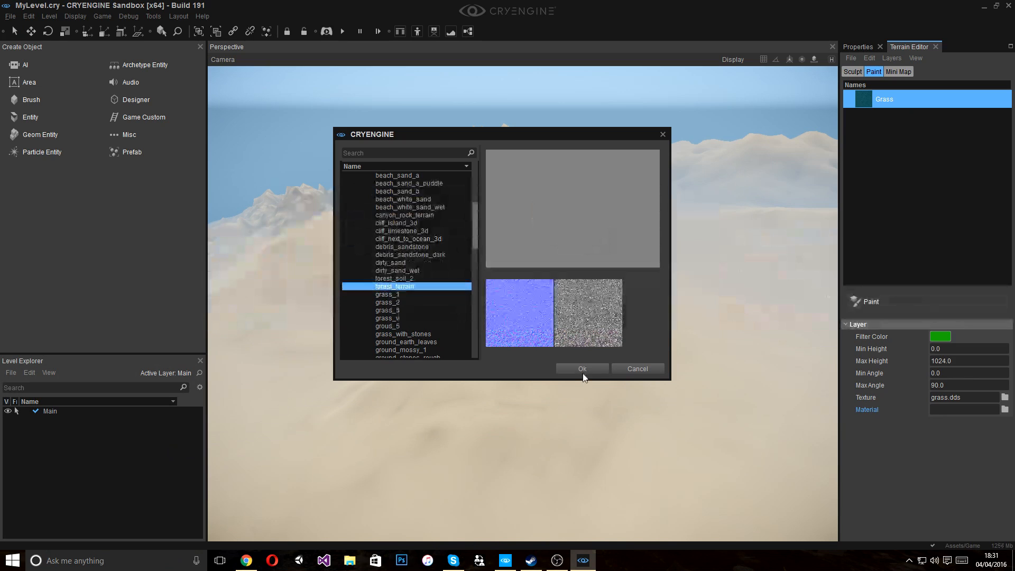
key("Up")
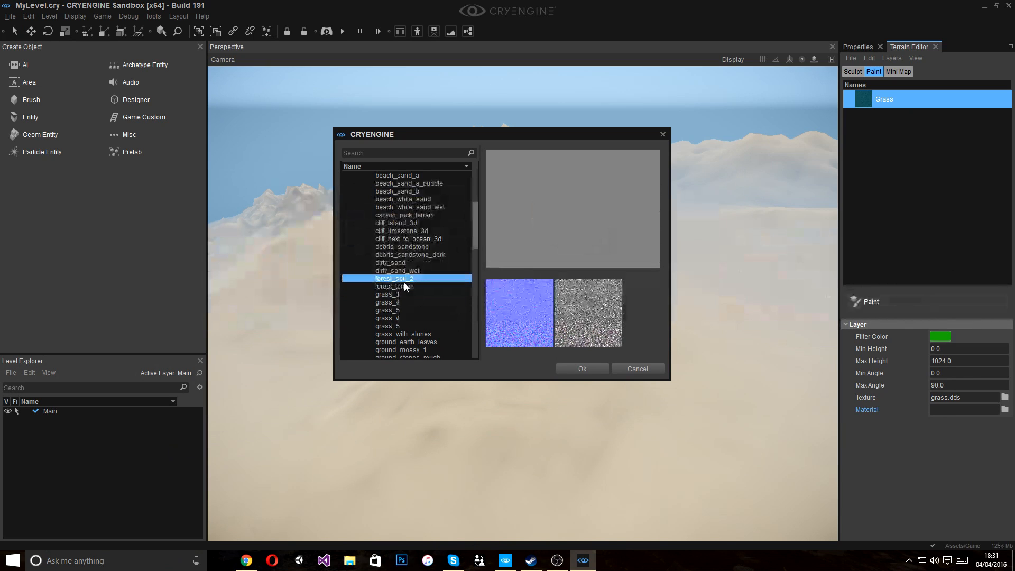
Assign the grass_1 material to the Grass layer
left_click(371, 295)
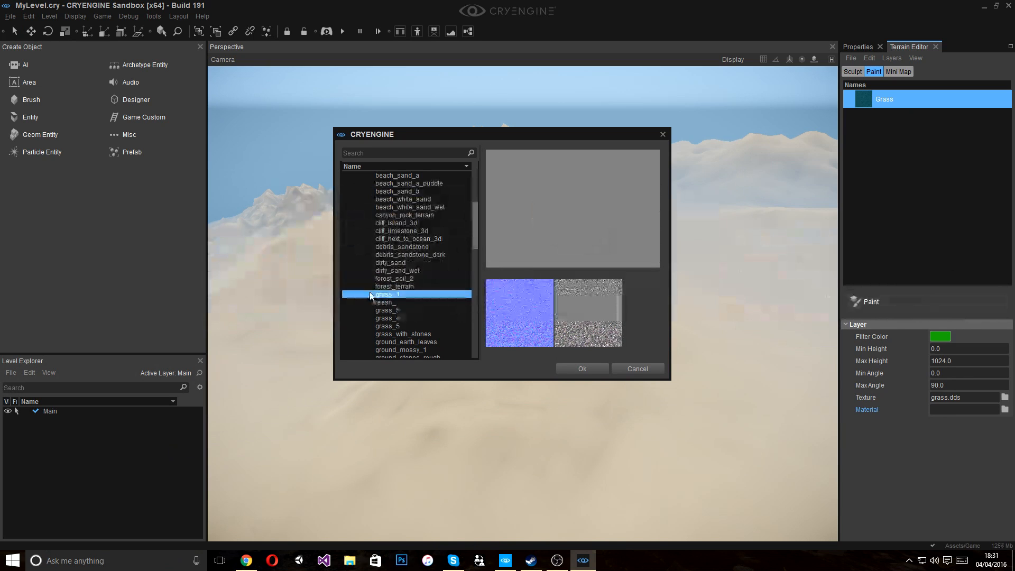
left_click(412, 335)
scroll(414, 326, "down", 2)
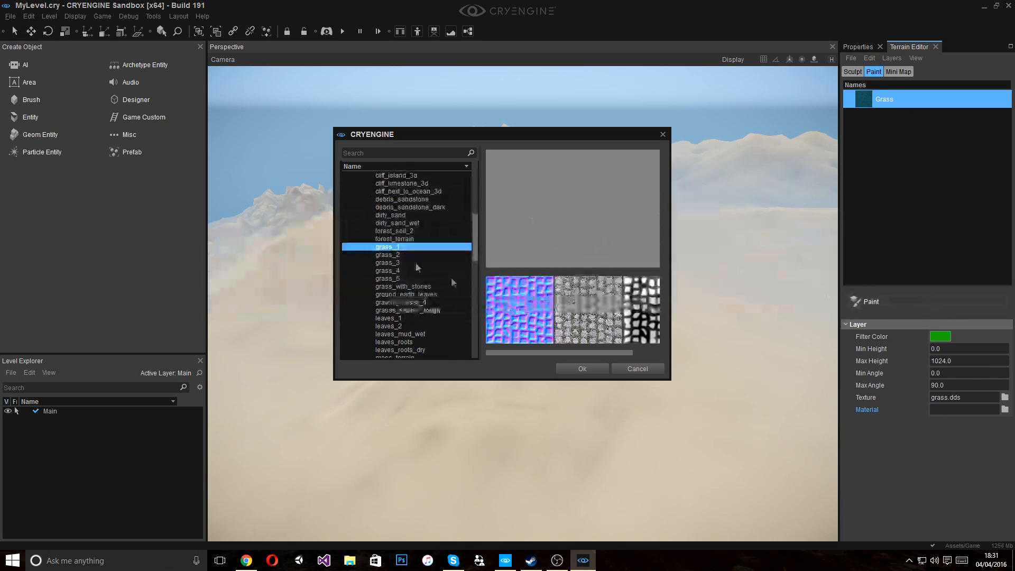
left_click(580, 367)
Paint the Grass layer over the whole island terrain with a brush range of 1000
key("w")
mouse_move(661, 313)
right_mouse_down()
mouse_move(661, 296)
mouse_move(661, 322)
right_mouse_up()
left_click_drag(661, 323, 630, 331)
right_click_drag(629, 331, 582, 328)
mouse_move(661, 313)
right_mouse_down()
mouse_move(669, 301)
mouse_move(681, 316)
right_mouse_up()
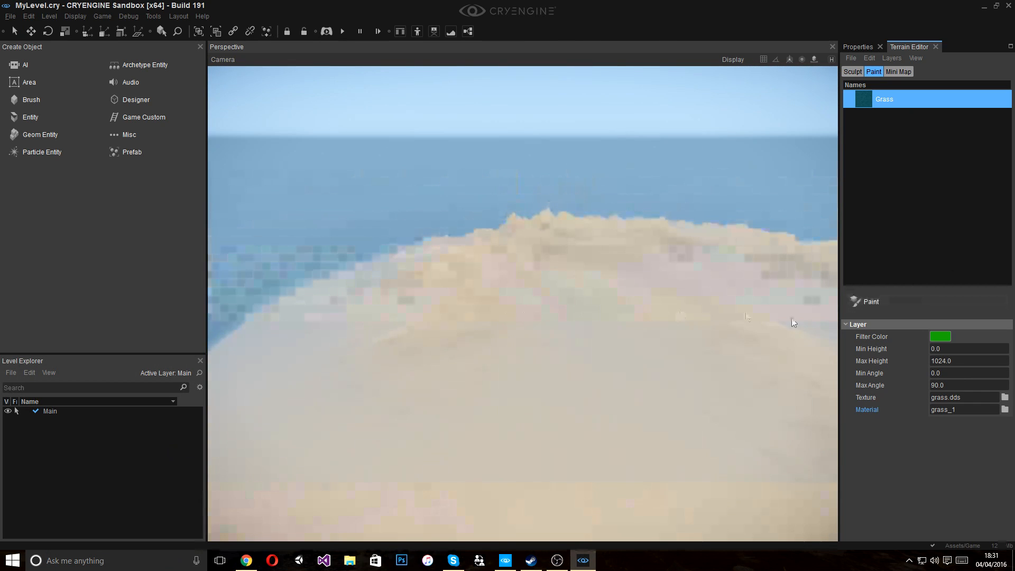
left_click(881, 305)
left_click(946, 337)
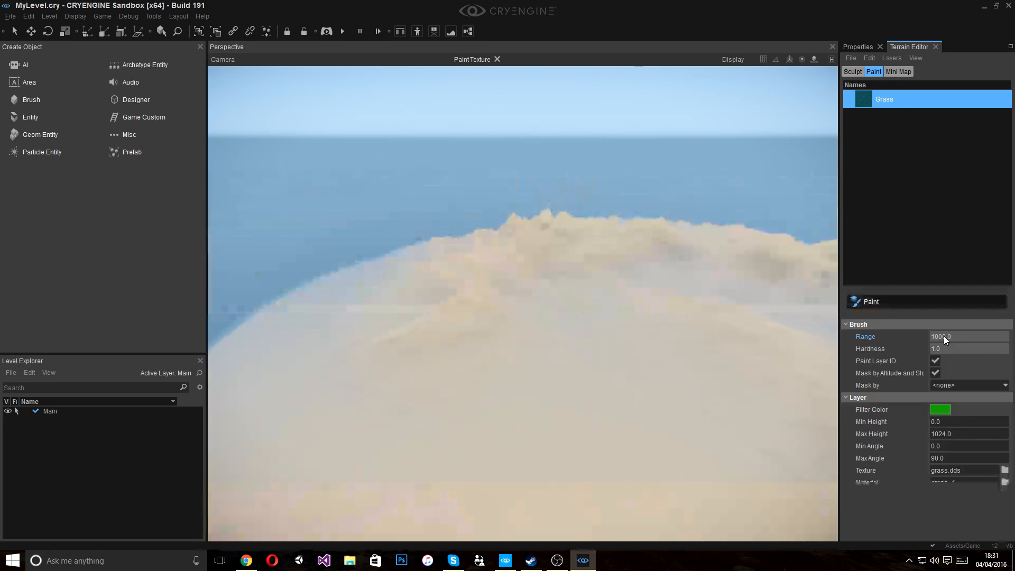
mouse_move(464, 306)
right_mouse_down()
mouse_move(491, 304)
mouse_move(531, 276)
right_mouse_up()
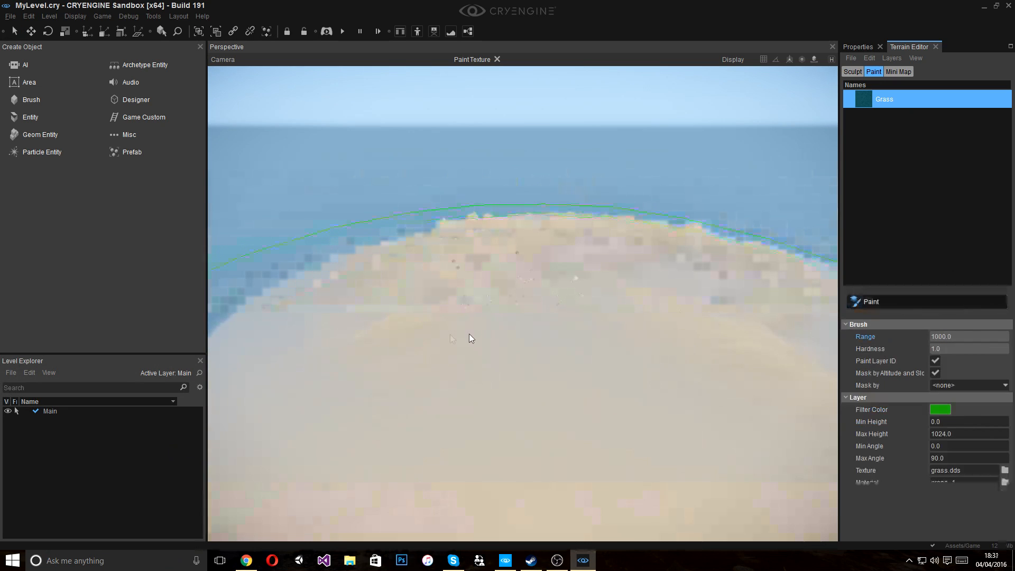
left_click(553, 305)
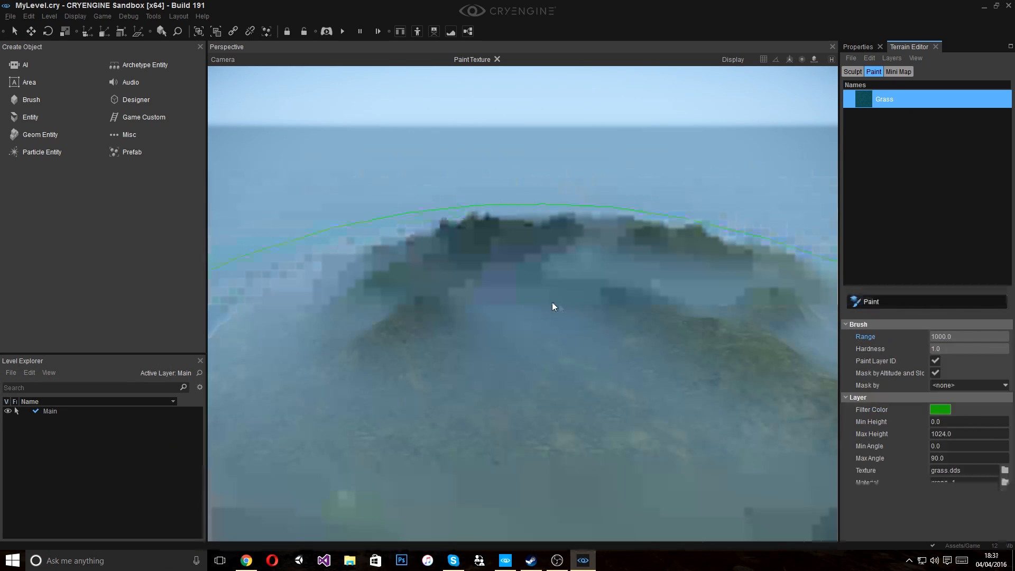
Inspect the grass-painted terrain at ground level and from above
key("w")
mouse_move(524, 301)
right_mouse_down()
mouse_move(523, 339)
mouse_move(526, 296)
mouse_move(525, 334)
mouse_move(525, 315)
right_mouse_up()
key("w")
key("w")
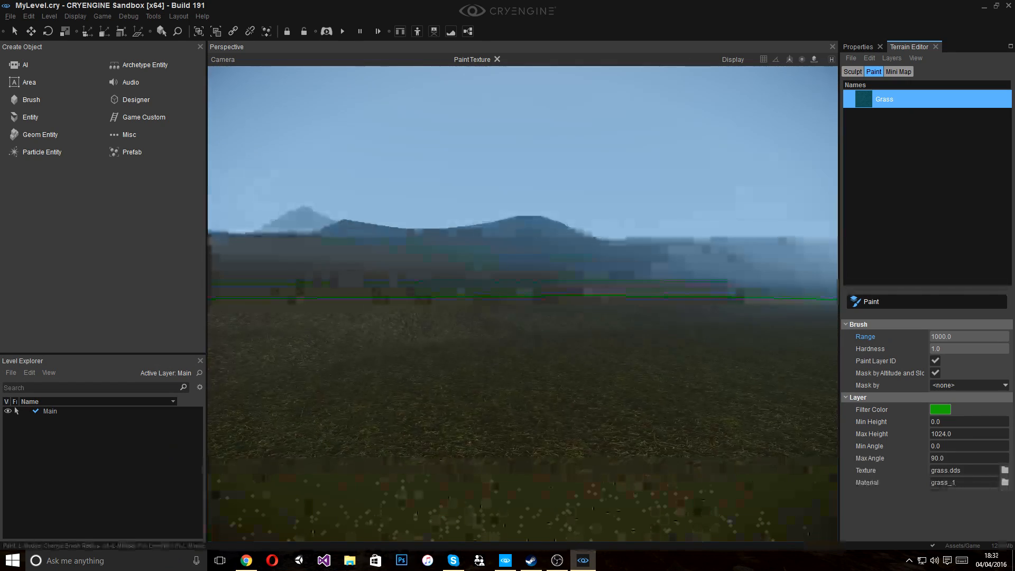
key("w")
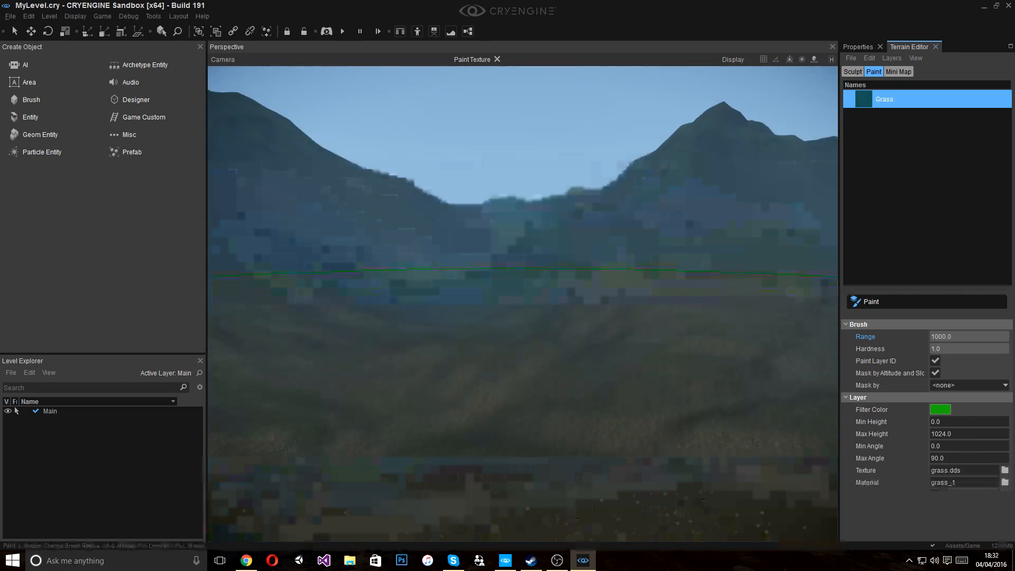
right_click_drag(523, 315, 740, 318)
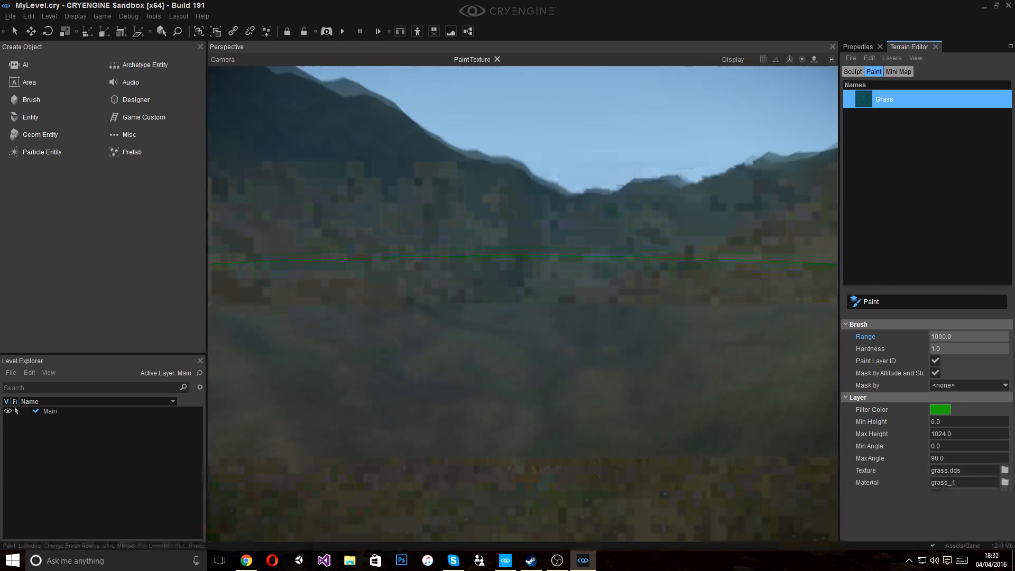
key("s")
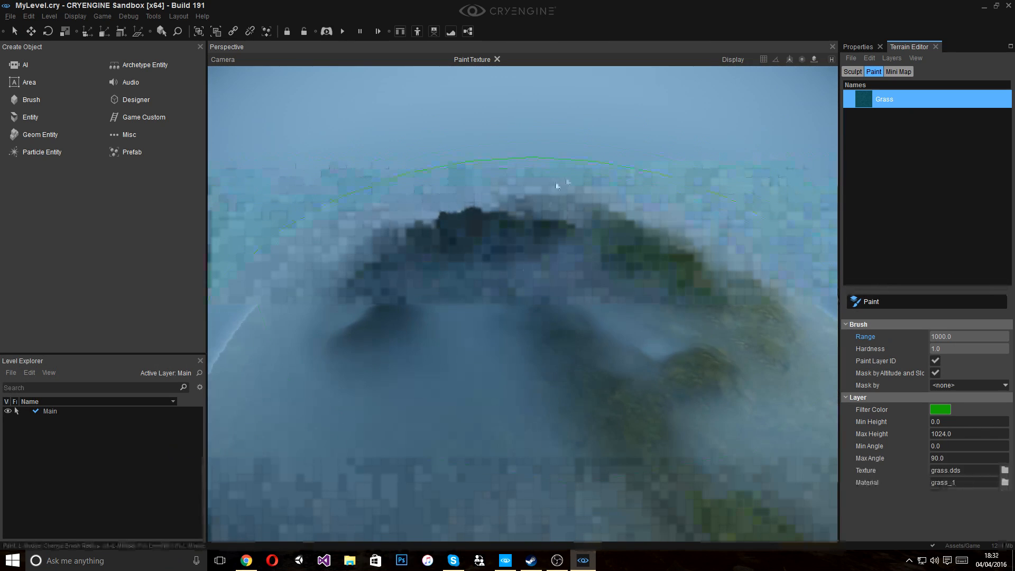
Create a second terrain layer and name it Rock
right_click(866, 121)
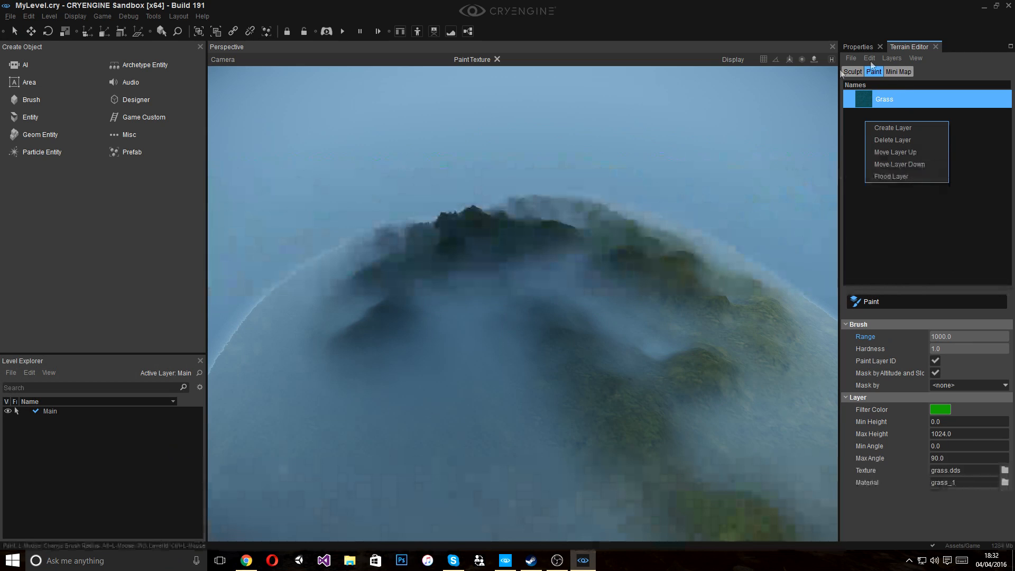
left_click(875, 129)
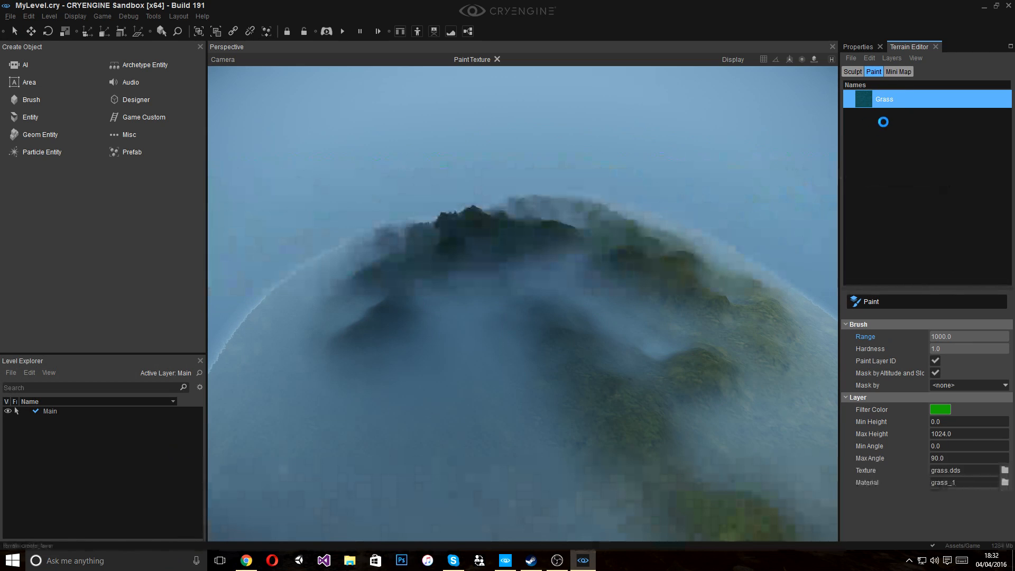
double_click(890, 123)
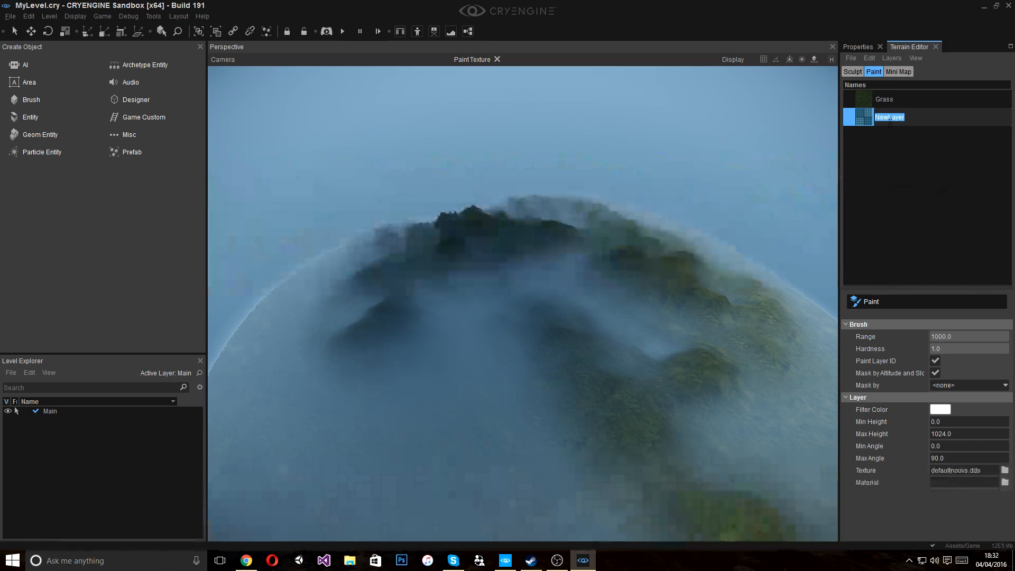
type("Rock")
key("Return")
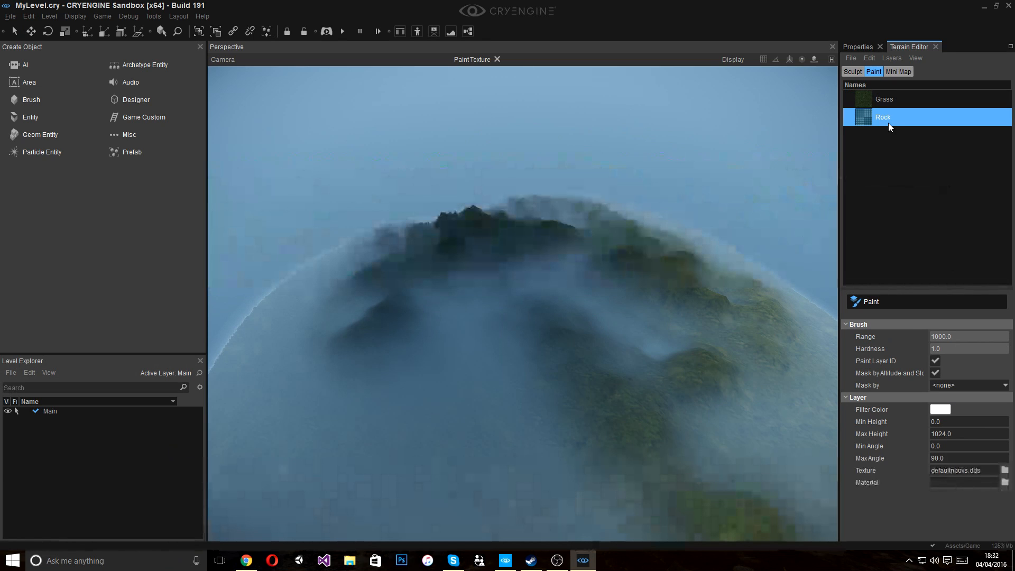
Set the Rock layer's filter color to grey, #868686
left_click(941, 410)
left_click(636, 227)
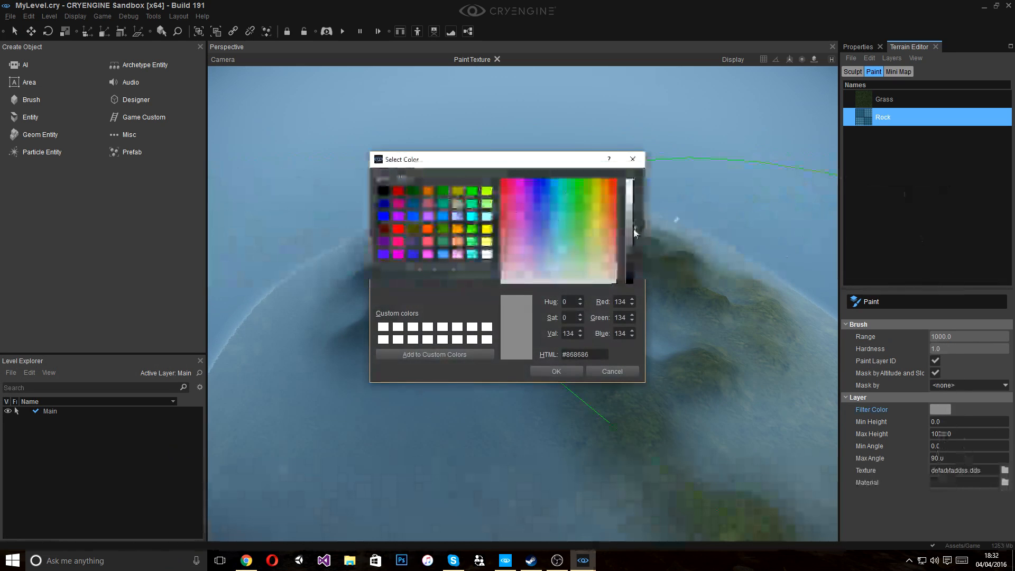
left_click(557, 370)
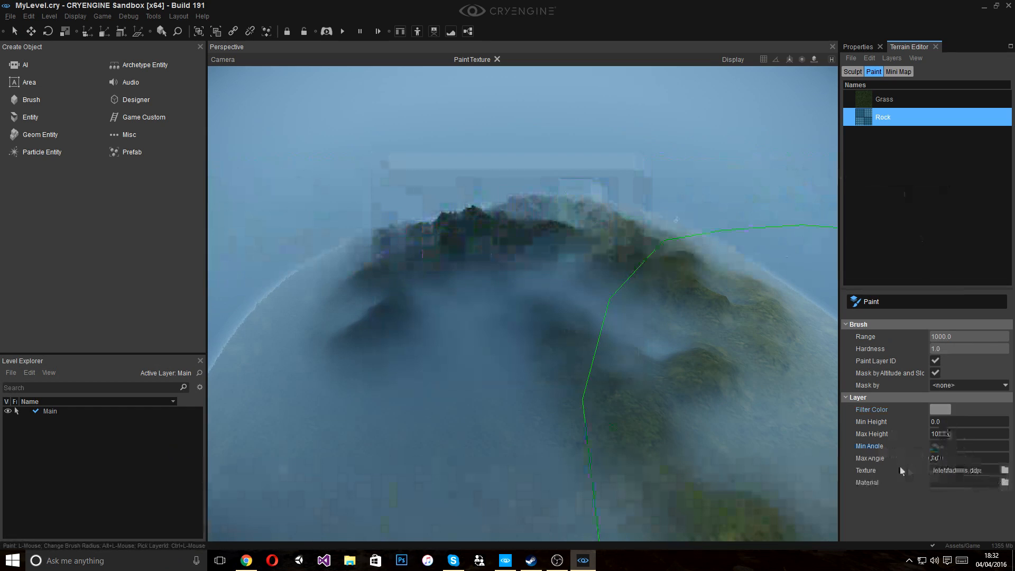
Assign the cliff_flat_grey_white.dds texture from the textures/terrain folder to the Rock layer
left_click(1005, 471)
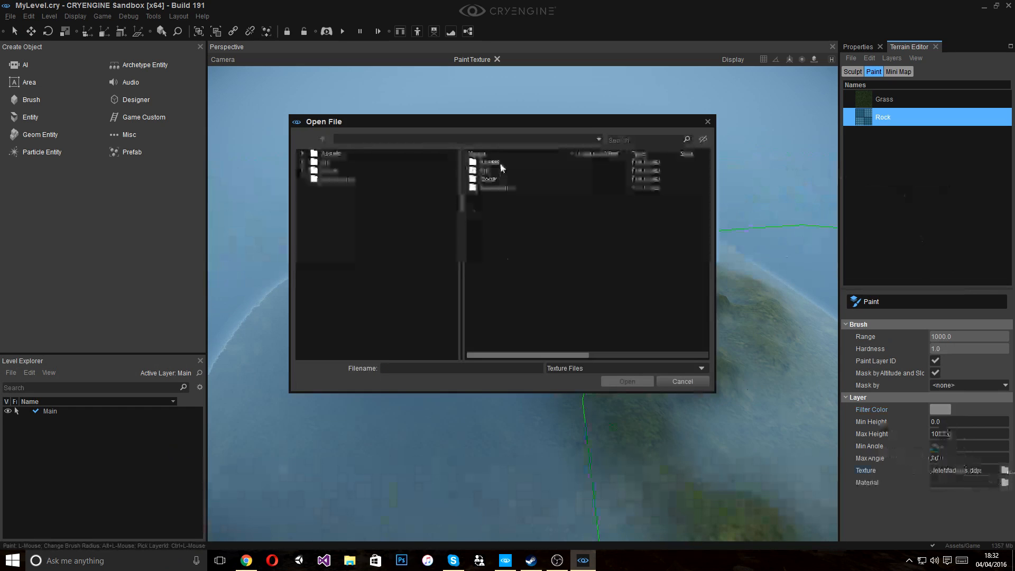
double_click(496, 211)
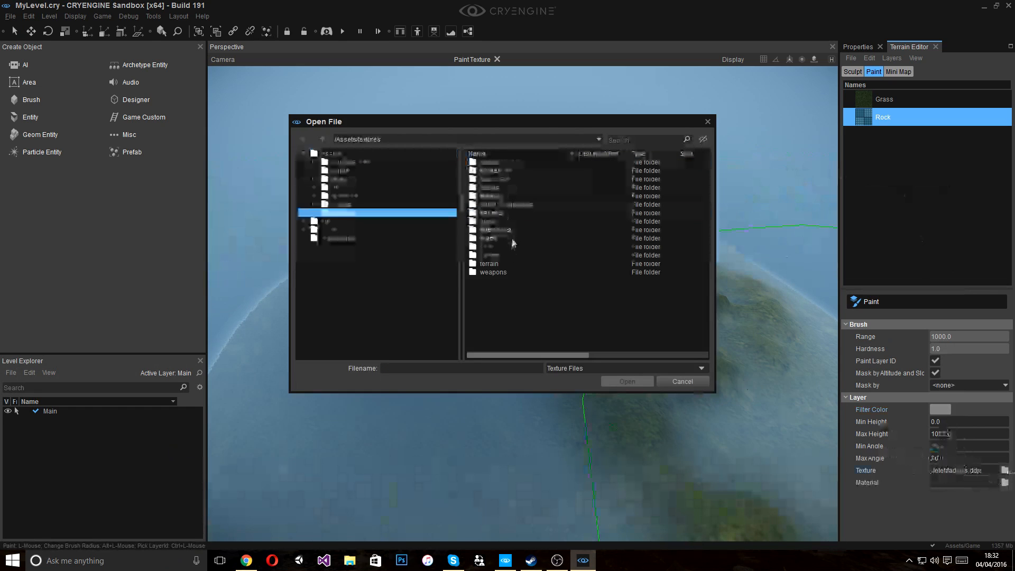
double_click(493, 263)
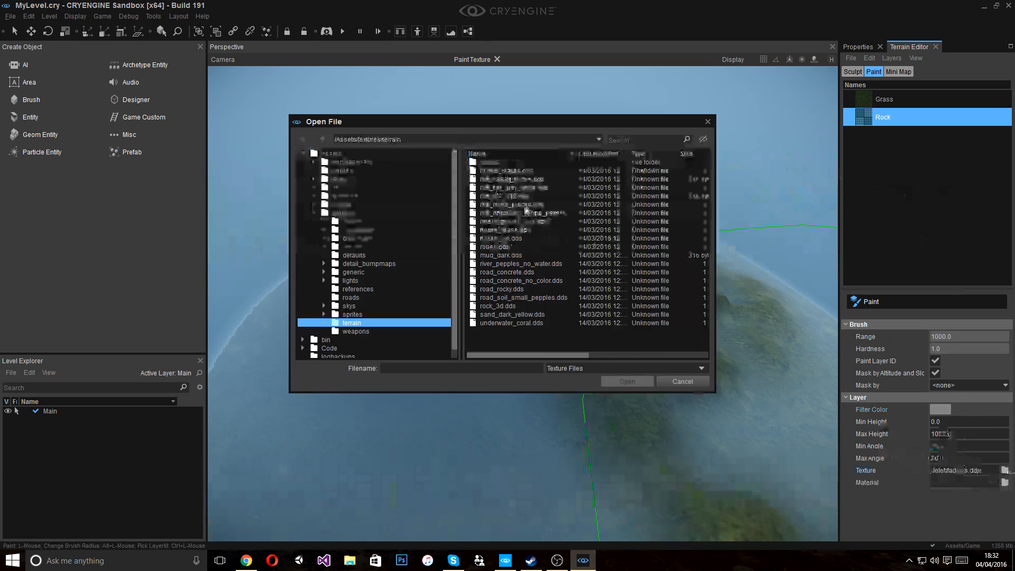
left_click(498, 188)
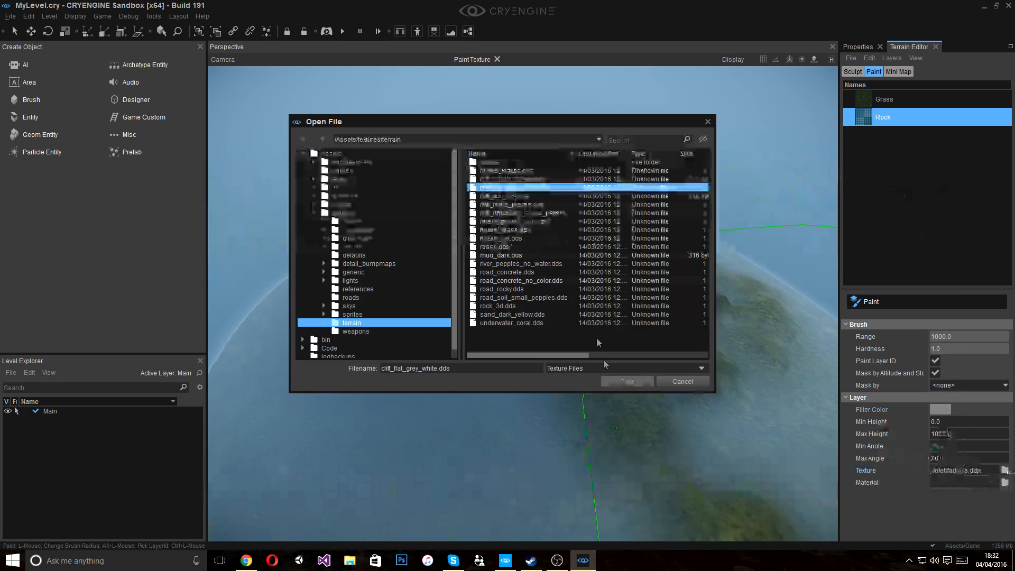
left_click(621, 382)
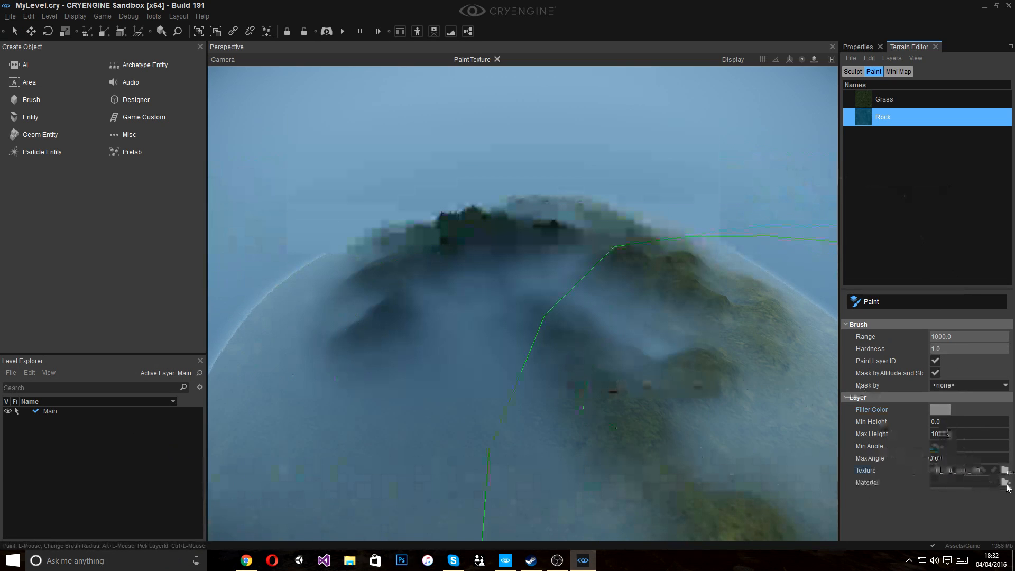
Assign the cliff_island_3d terrain material to the Rock layer
left_click(1005, 483)
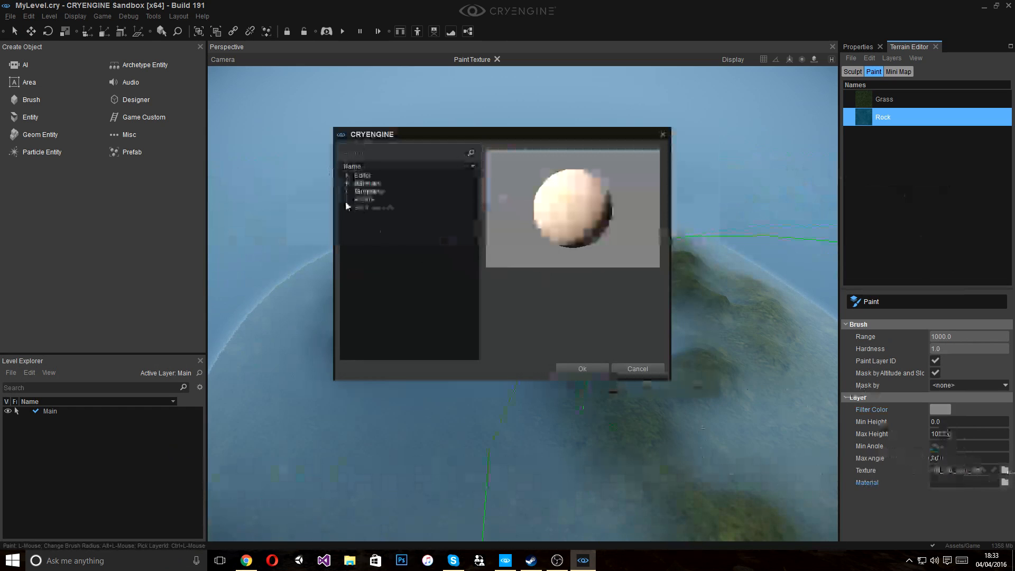
left_click(346, 183)
left_click(357, 311)
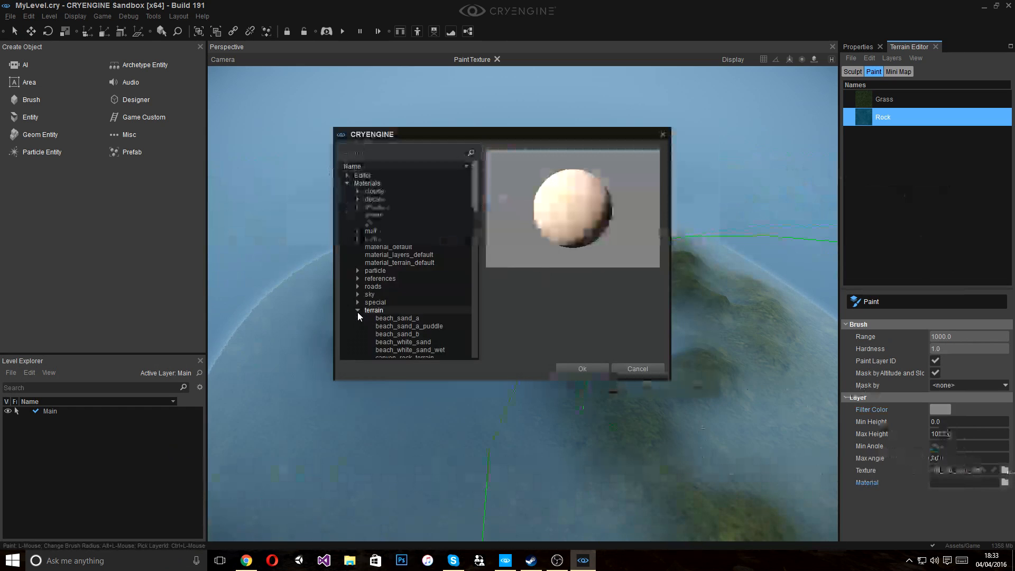
scroll(357, 310, "down", 3)
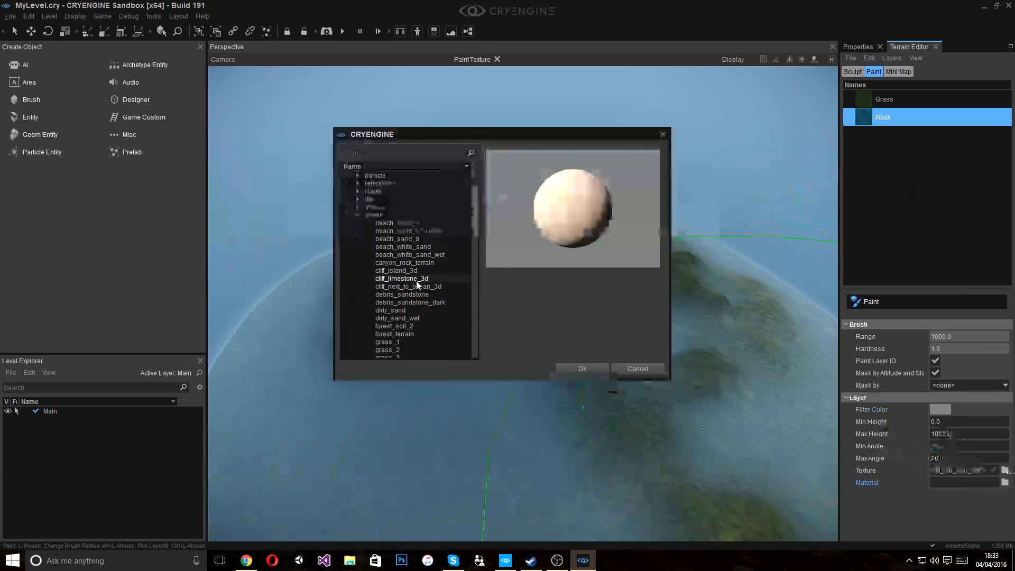
left_click(386, 270)
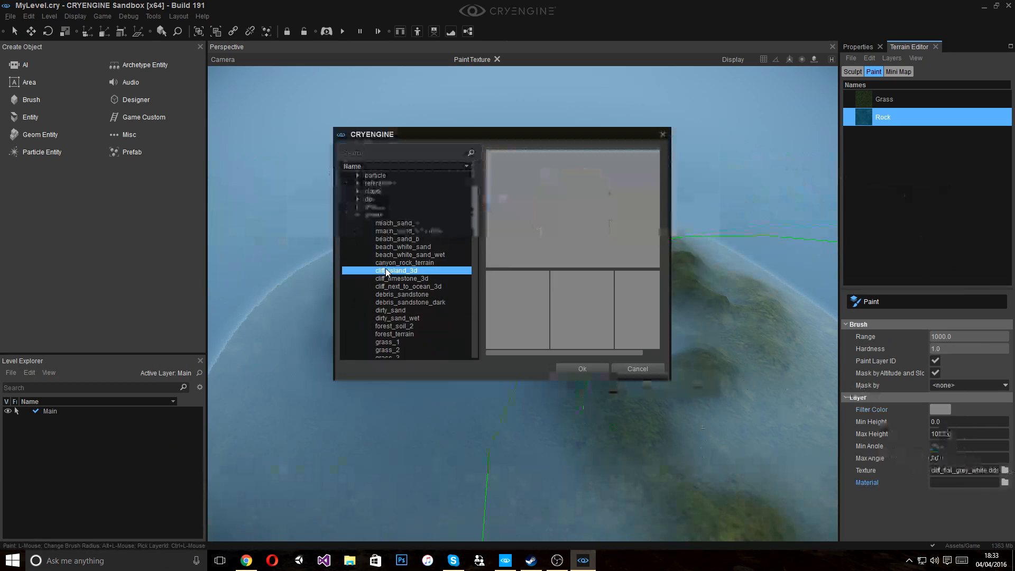
scroll(397, 275, "down", 10)
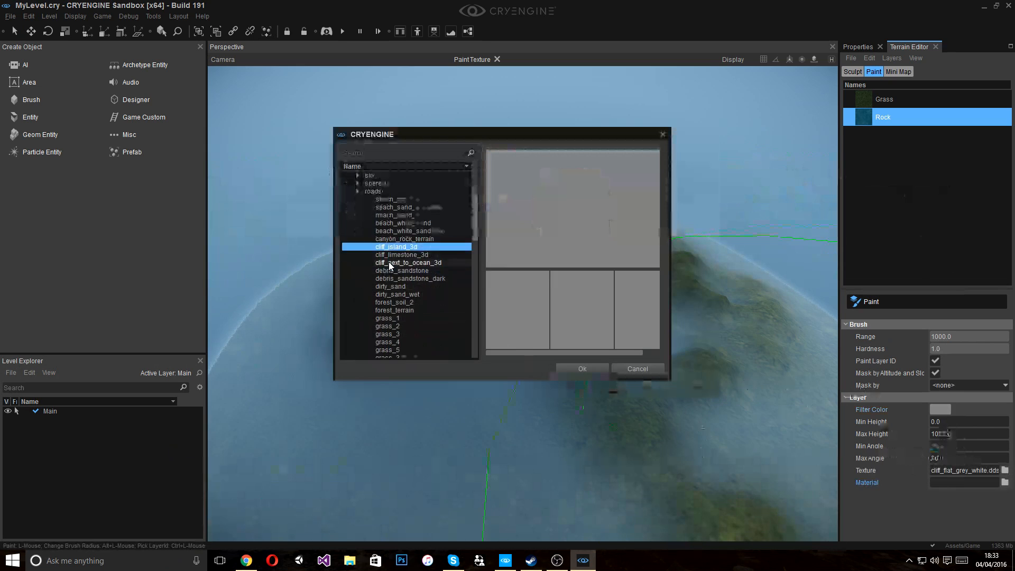
scroll(408, 297, "down", 8)
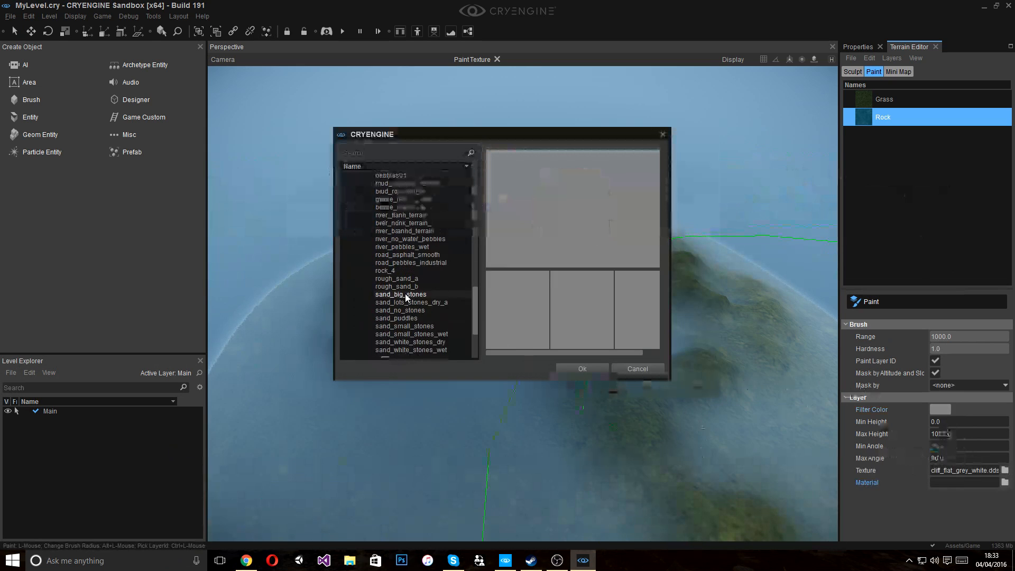
left_click(577, 373)
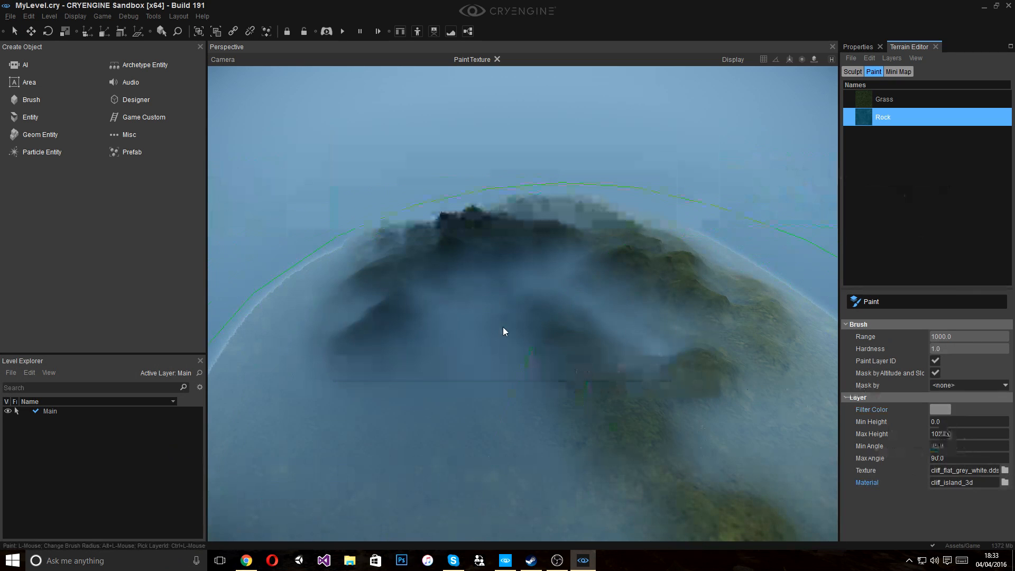
Paint the Rock layer over the island's slopes with a minimum angle of 35 and inspect the rock coverage up close
mouse_move(462, 279)
right_mouse_down()
mouse_move(577, 365)
mouse_move(502, 312)
right_mouse_up()
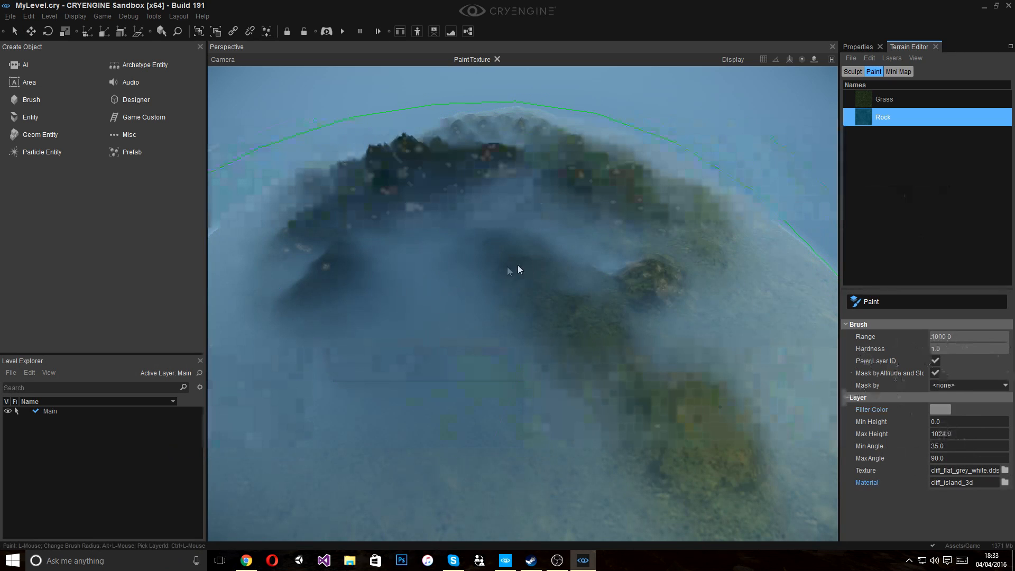
right_click_drag(493, 271, 495, 288)
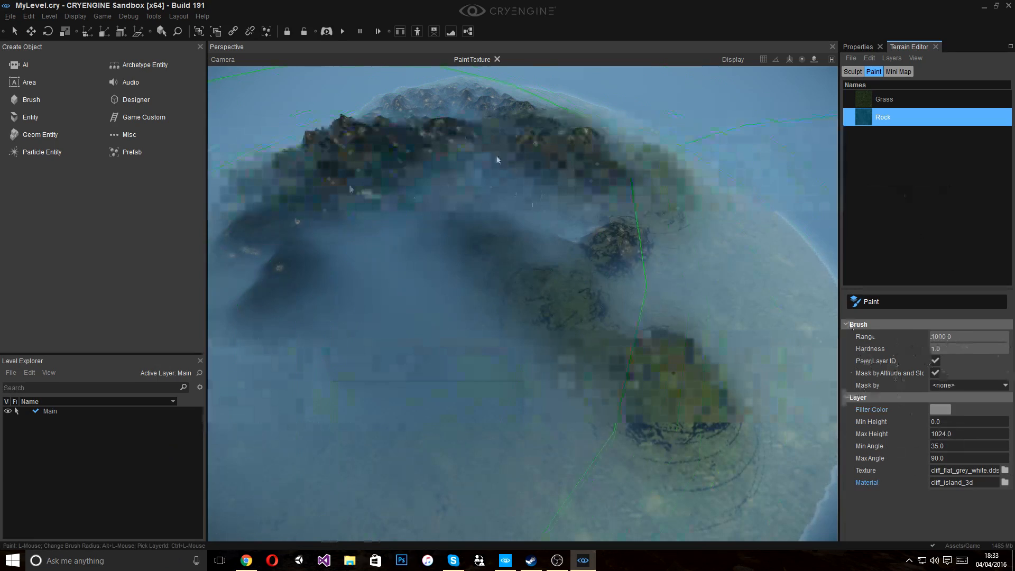
left_click(853, 72)
key("w")
mouse_move(593, 360)
right_mouse_down()
mouse_move(621, 401)
mouse_move(679, 432)
mouse_move(672, 392)
mouse_move(647, 370)
mouse_move(642, 328)
mouse_move(667, 322)
mouse_move(653, 365)
mouse_move(619, 360)
mouse_move(629, 368)
mouse_move(608, 365)
mouse_move(598, 378)
mouse_move(616, 371)
mouse_move(637, 394)
mouse_move(661, 355)
mouse_move(714, 355)
mouse_move(706, 318)
mouse_move(680, 373)
mouse_move(569, 355)
mouse_move(479, 365)
mouse_move(373, 357)
mouse_move(344, 373)
right_mouse_up()
right_click_drag(466, 280, 482, 242)
right_click_drag(729, 442, 596, 383)
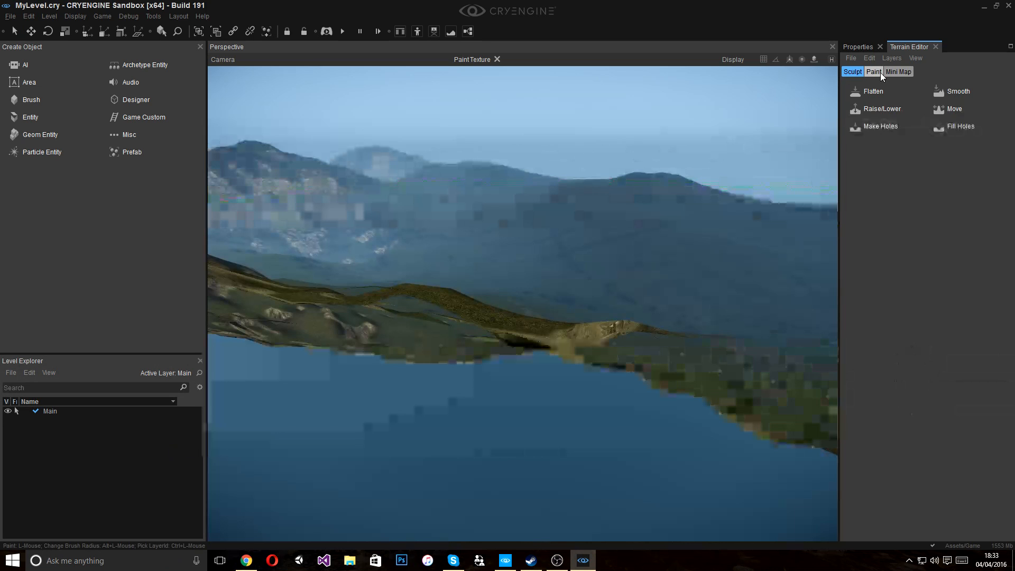
Return to terrain painting and set the Rock layer's minimum angle to 50
left_click(876, 72)
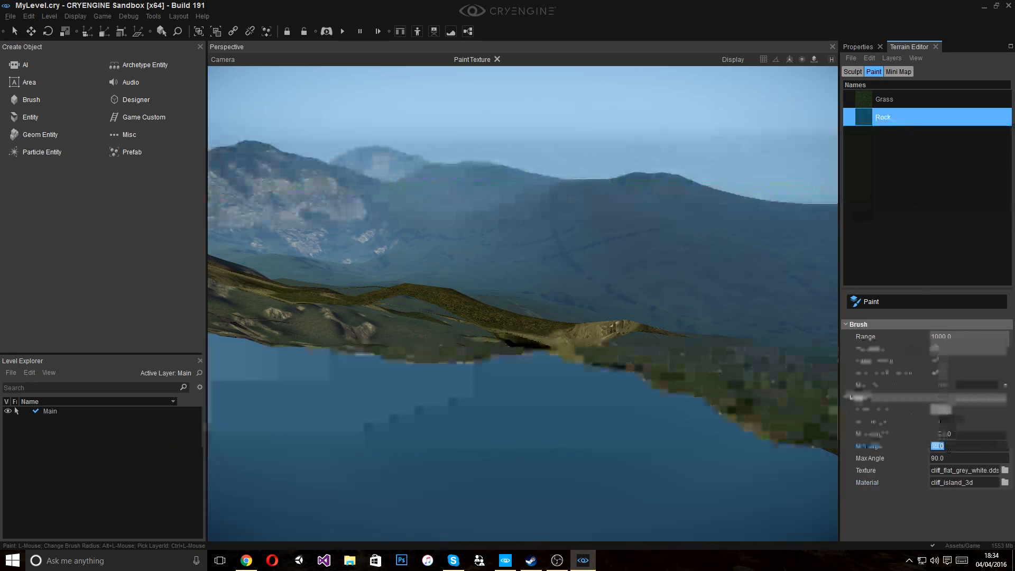
mouse_move(580, 180)
right_mouse_down()
mouse_move(507, 196)
mouse_move(497, 185)
right_mouse_up()
Repaint the island with the Grass layer to cover the painted rock
left_click(894, 99)
right_click_drag(539, 210, 476, 243)
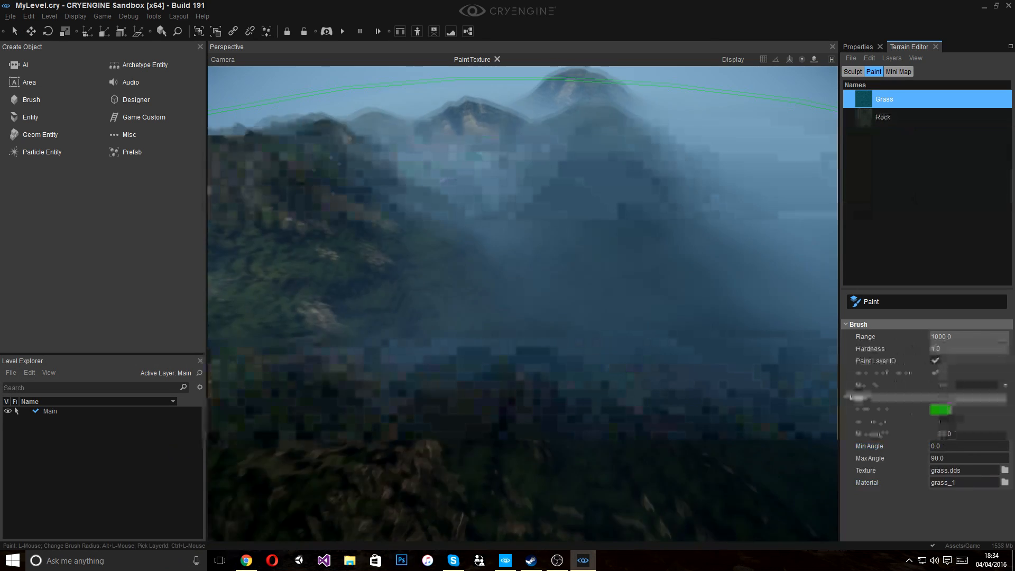
right_click_drag(629, 217, 614, 194)
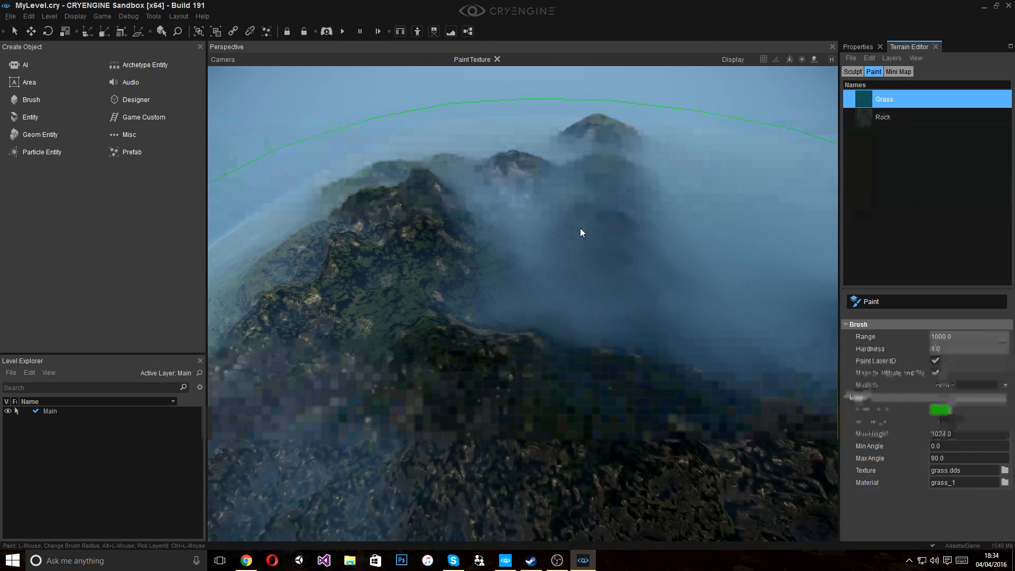
mouse_move(583, 253)
left_mouse_down()
mouse_move(573, 281)
mouse_move(595, 279)
mouse_move(496, 269)
left_mouse_up()
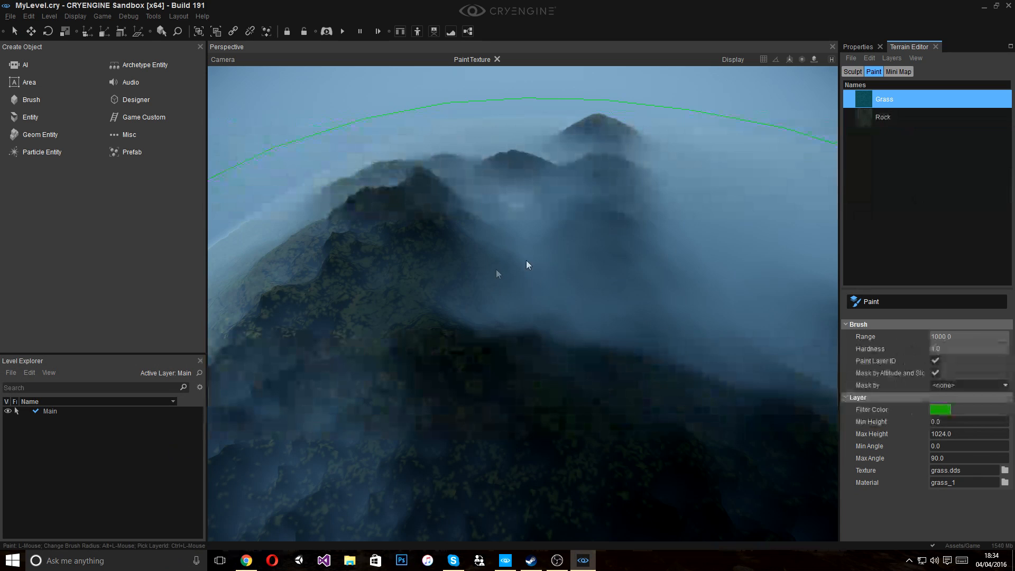
right_click_drag(509, 276, 598, 238)
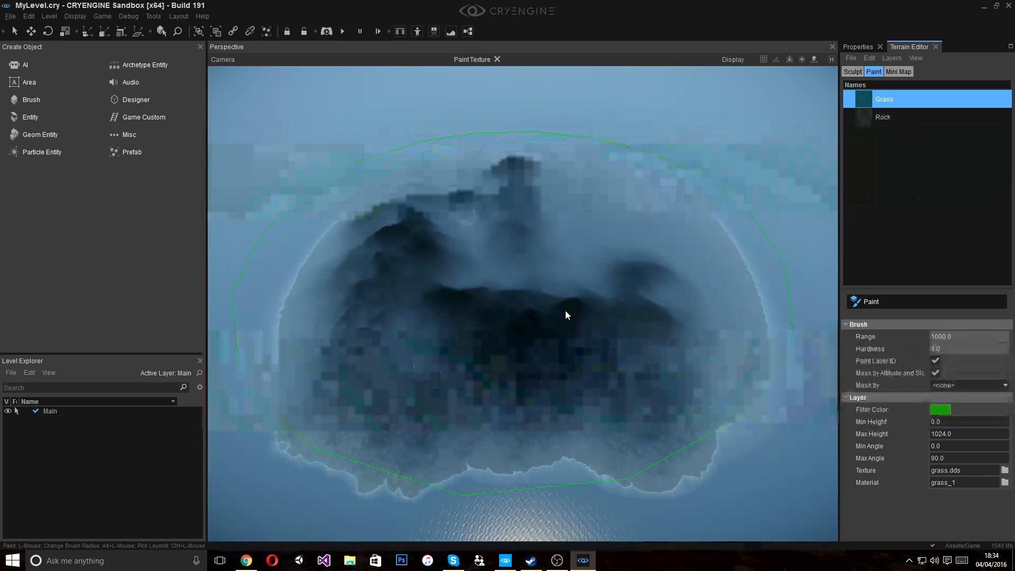
Paint the Rock layer over the whole island with a brush range of 1000 and a minimum angle of 50
left_click(872, 120)
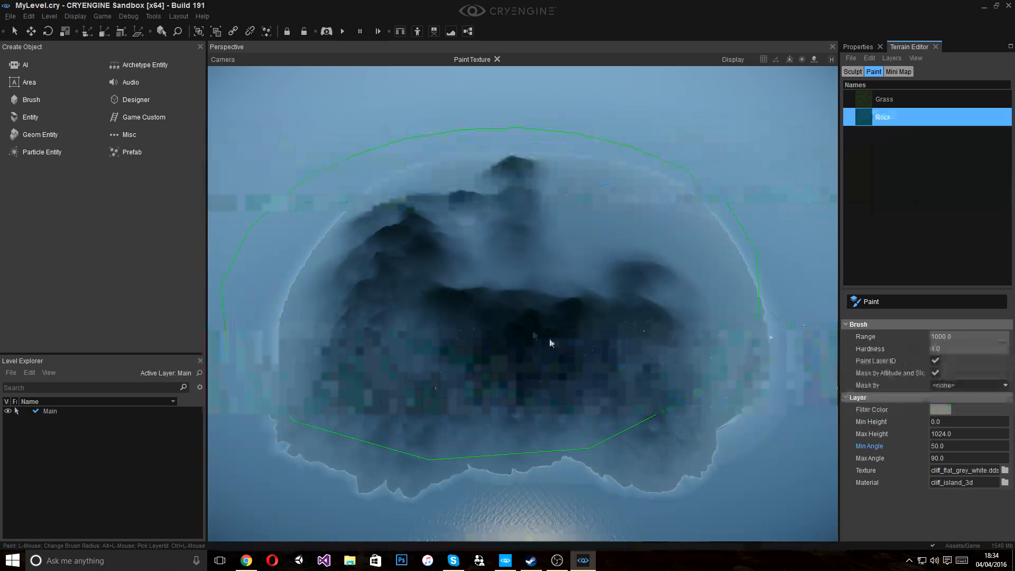
left_click_drag(550, 342, 503, 319)
Fly around the island and examine how the rock covers the steep slopes, from close up and across the water
mouse_move(456, 309)
right_mouse_down()
mouse_move(450, 329)
mouse_move(450, 280)
mouse_move(417, 285)
mouse_move(396, 265)
mouse_move(518, 293)
mouse_move(486, 297)
mouse_move(384, 273)
mouse_move(402, 352)
mouse_move(409, 347)
mouse_move(304, 334)
mouse_move(288, 304)
mouse_move(299, 391)
right_mouse_up()
key("w")
key("w")
key("s")
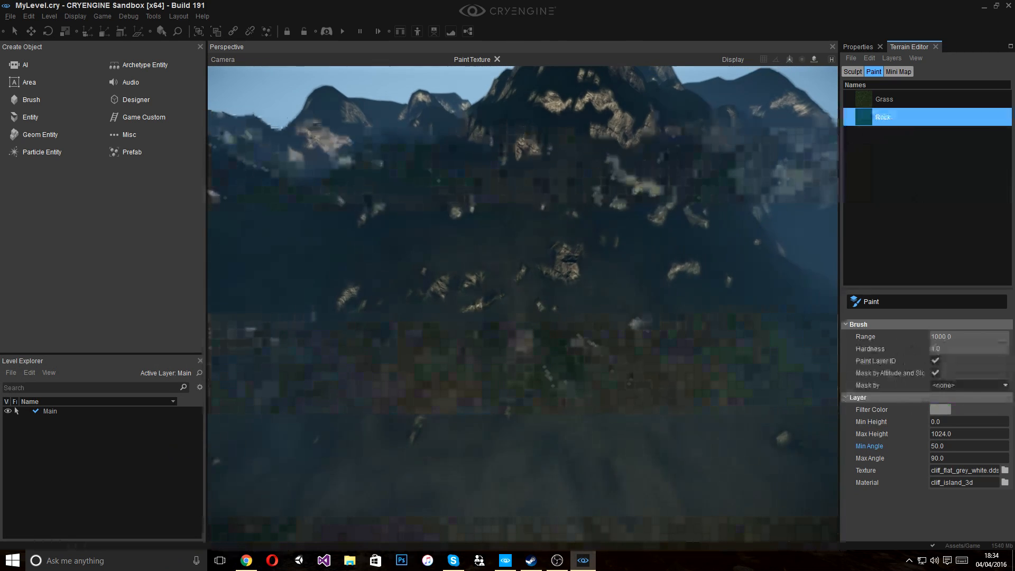
key("s")
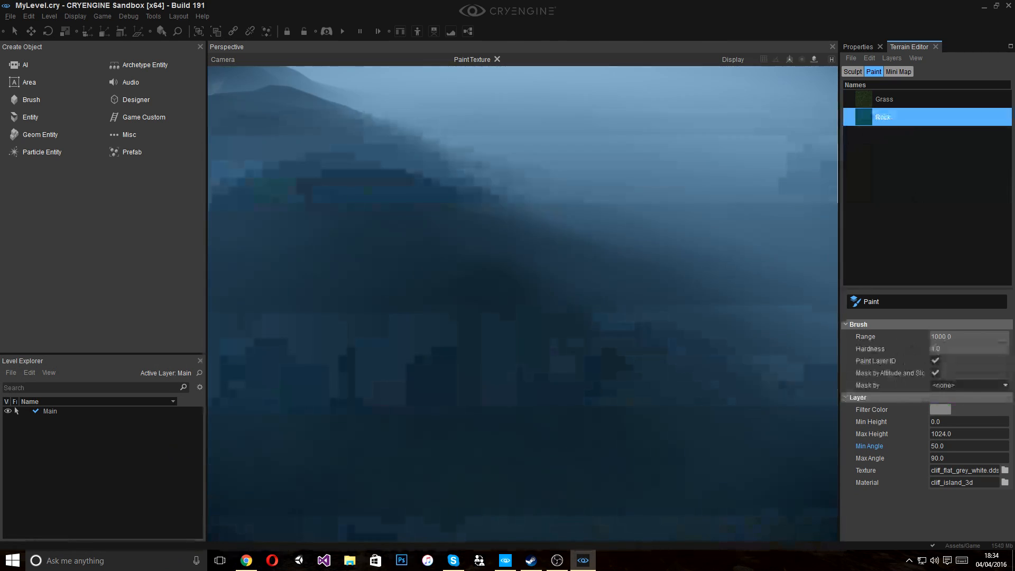
key("w")
right_click_drag(524, 305, 573, 326)
key("w")
key("w")
key("w")
key("w")
key("w")
right_click_drag(635, 461, 716, 444)
right_click_drag(560, 385, 542, 420)
right_click_drag(564, 323, 570, 292)
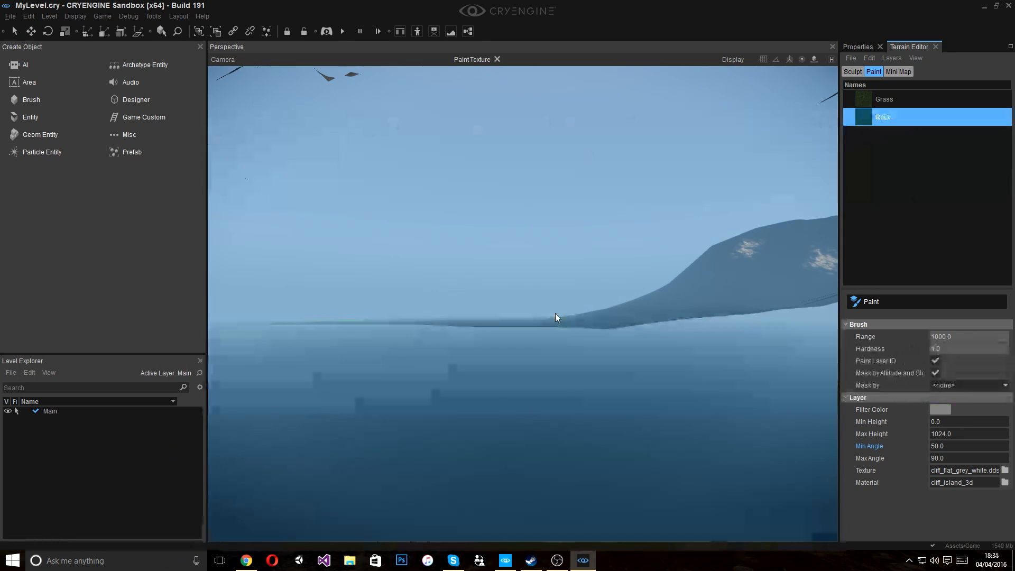
key("w")
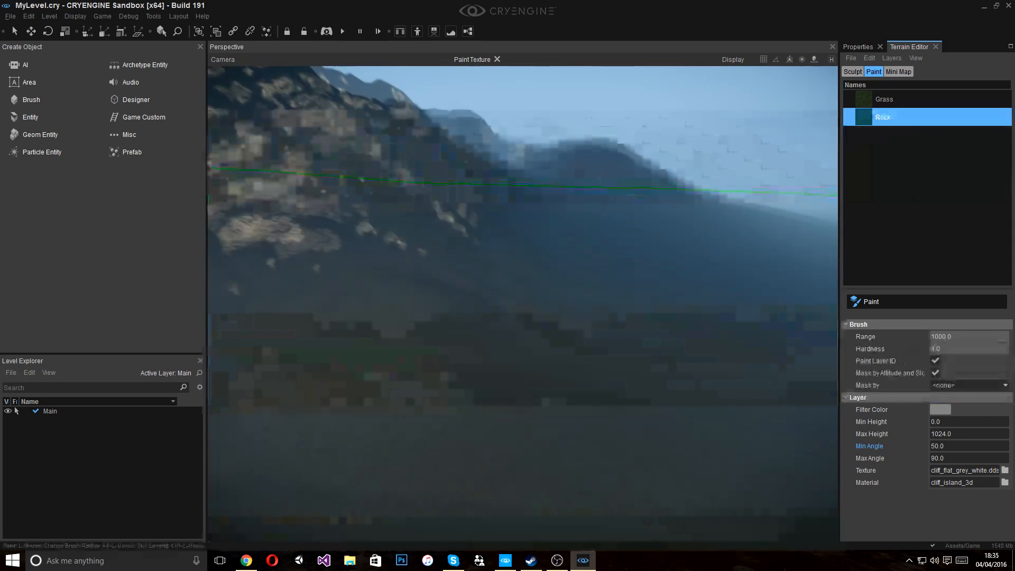
key("w")
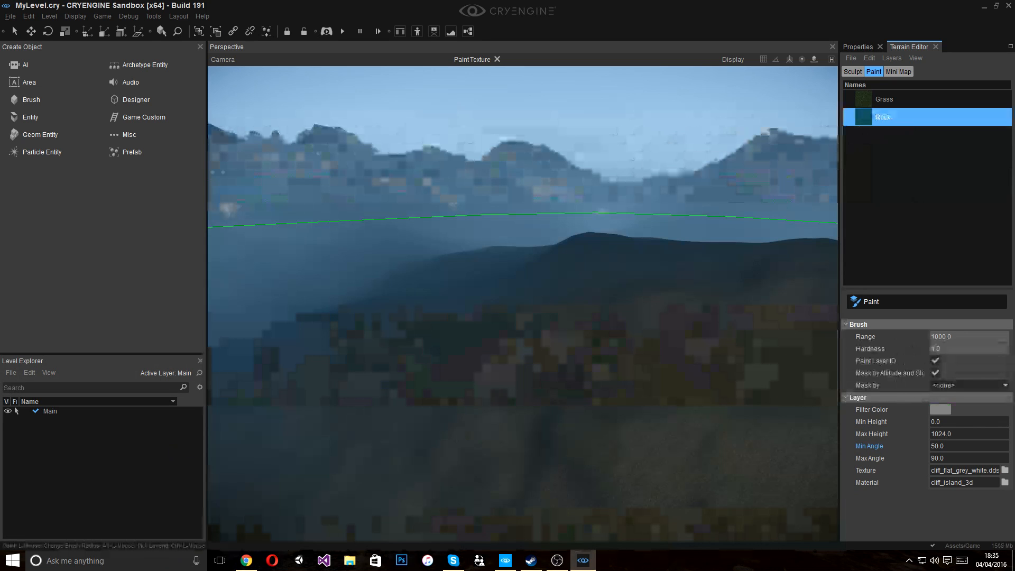
key("w")
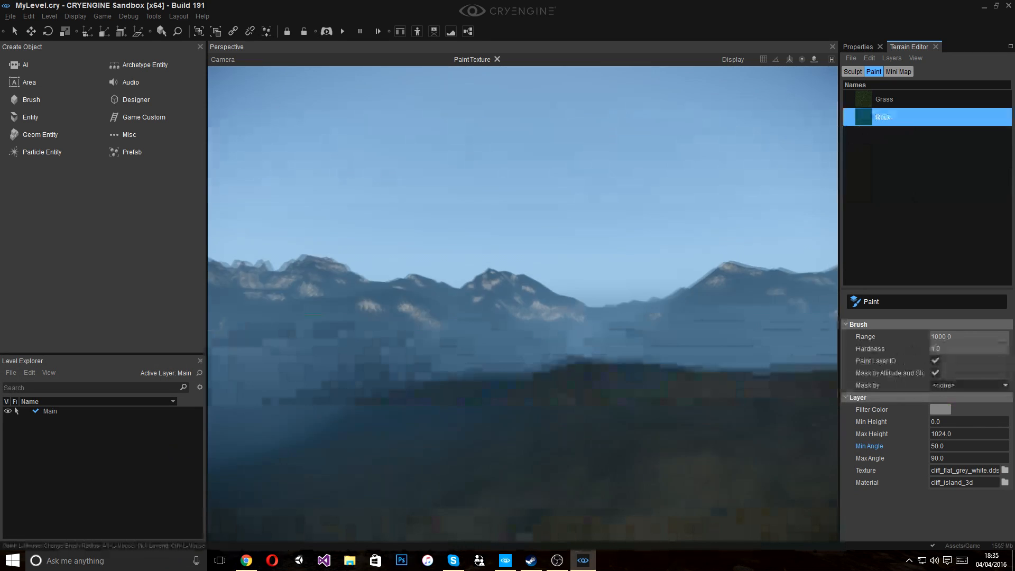